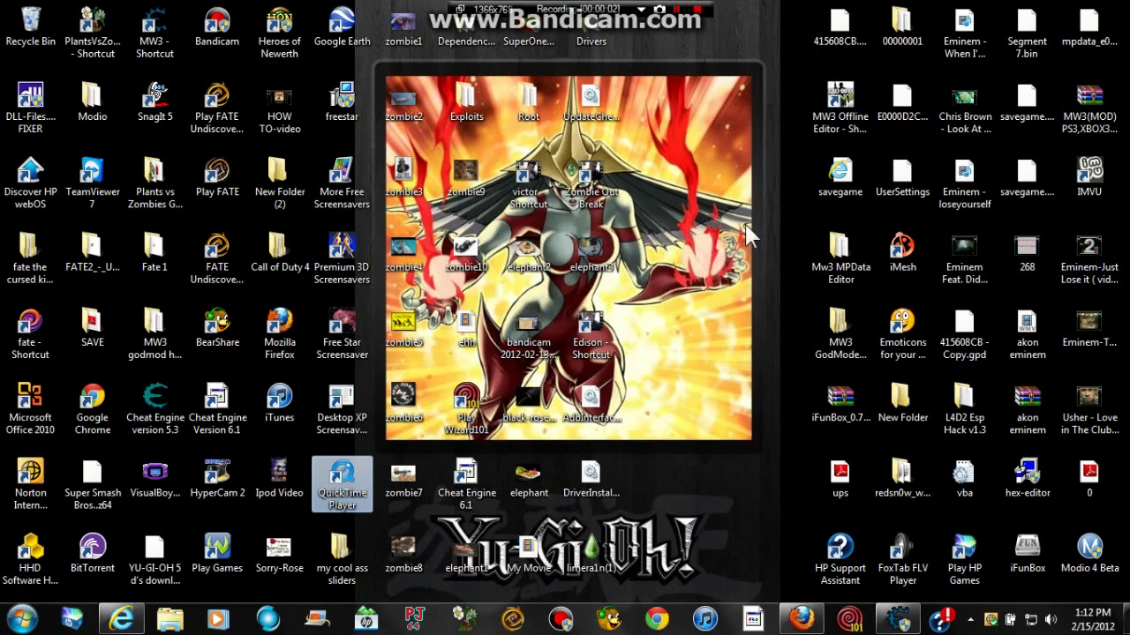
Close the running Cheat Engine 6.1 window from its taskbar entry.
right_click(898, 618)
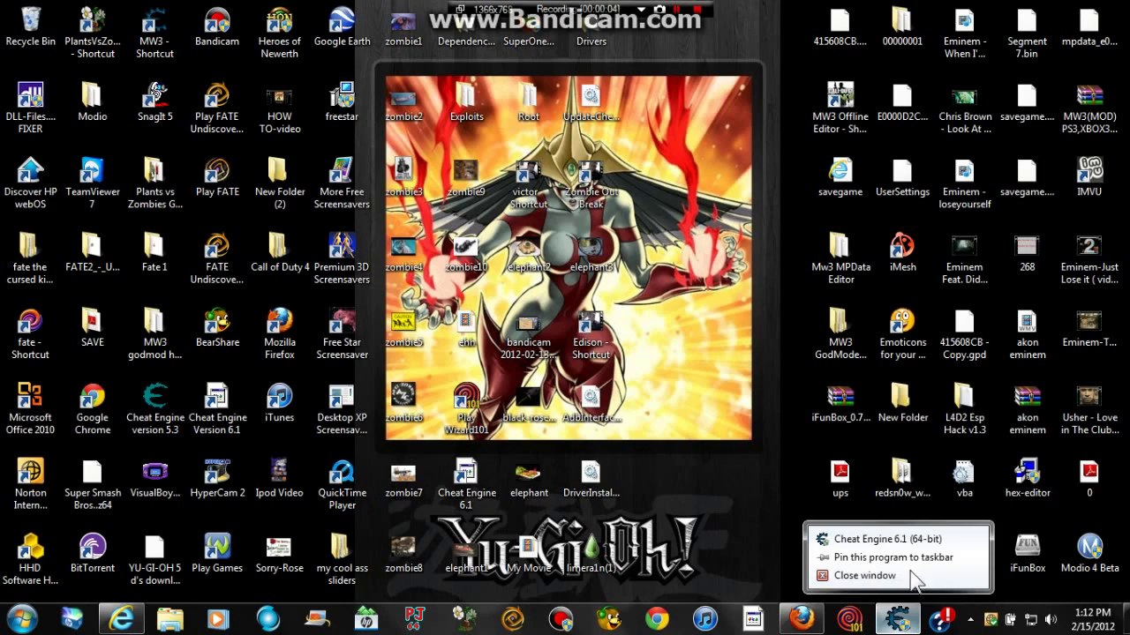
left_click(912, 573)
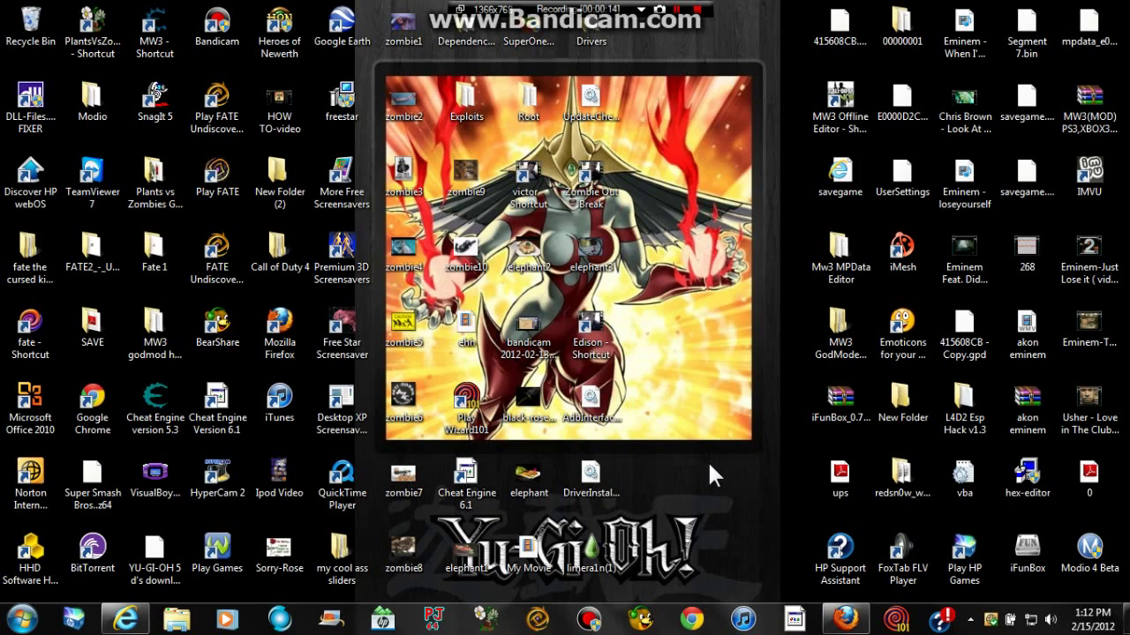
Go back to the KIFreeGames home page and load Sorcery Stones past its title screen.
left_click(122, 623)
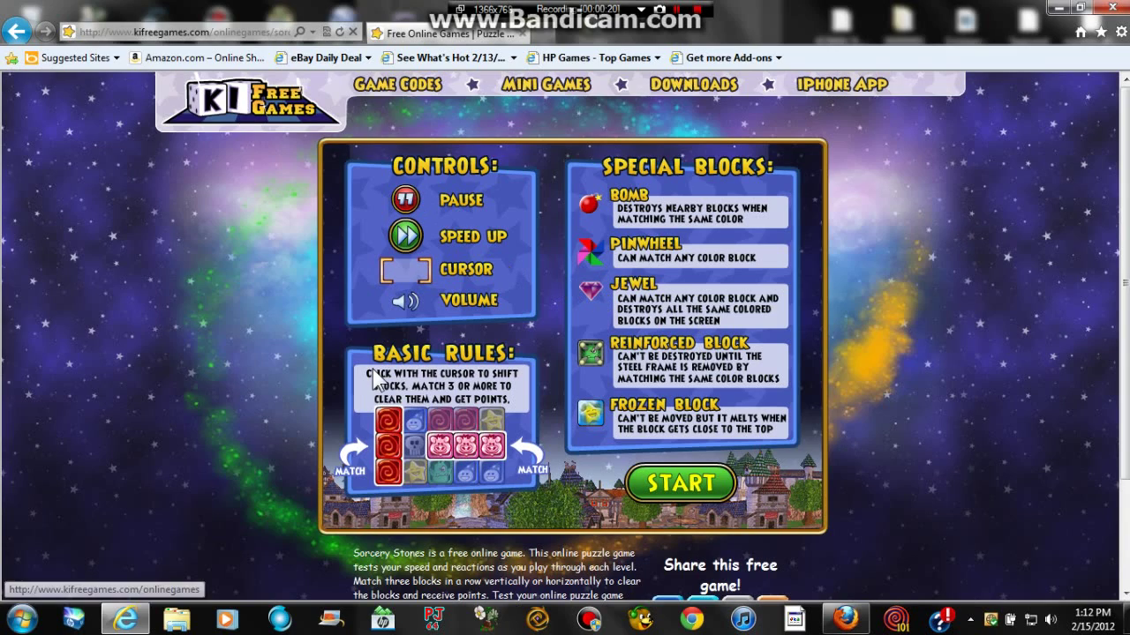
left_click(15, 33)
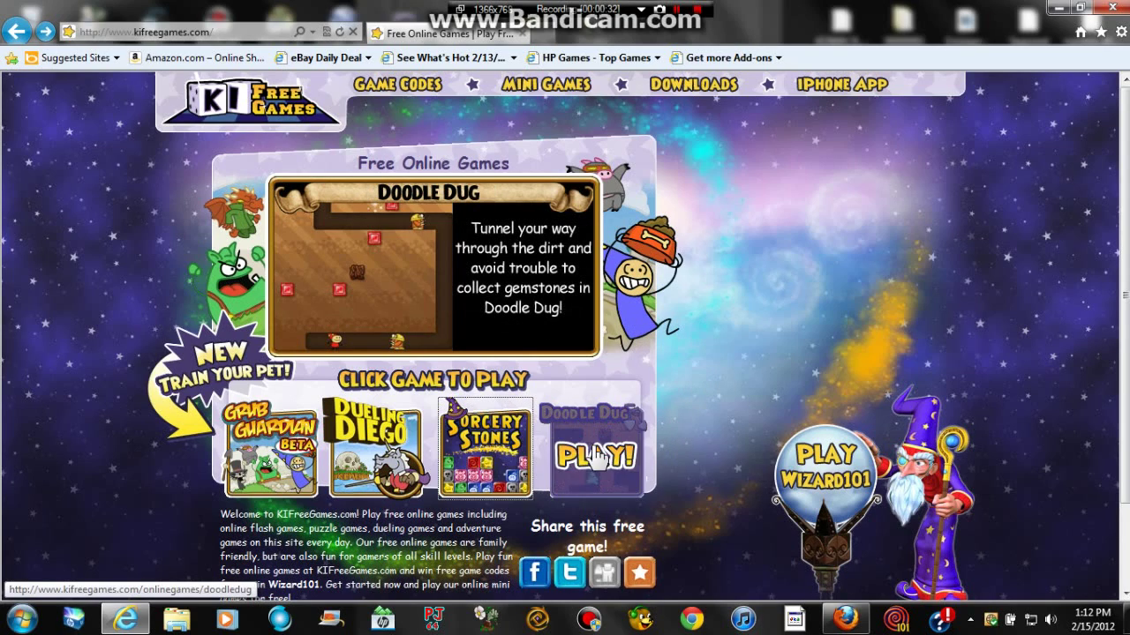
left_click(514, 450)
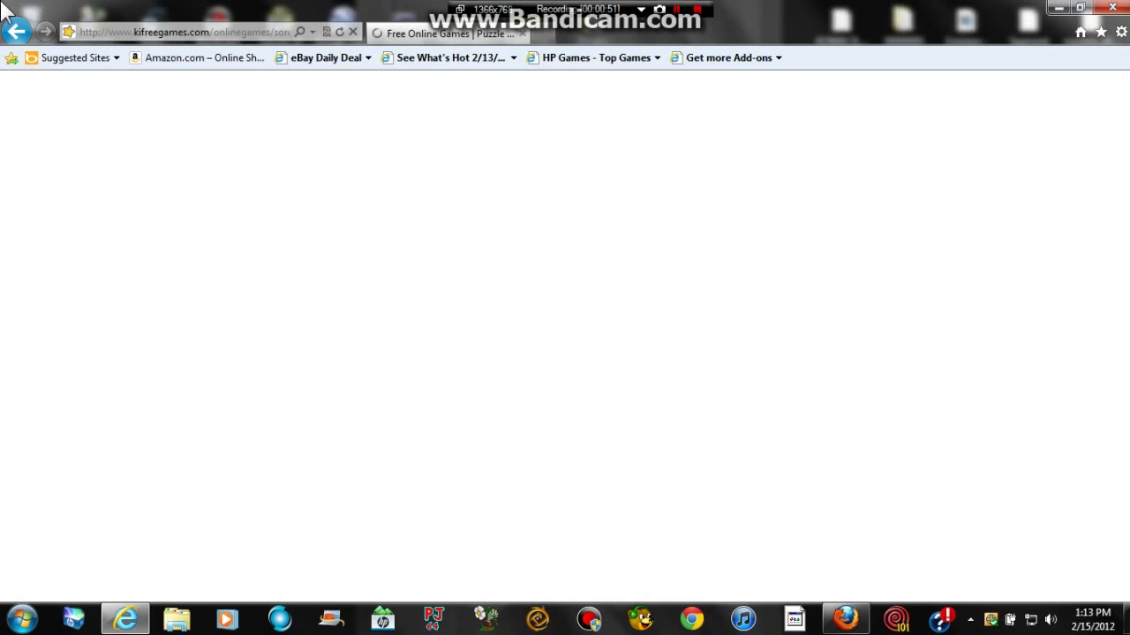
left_click(238, 32)
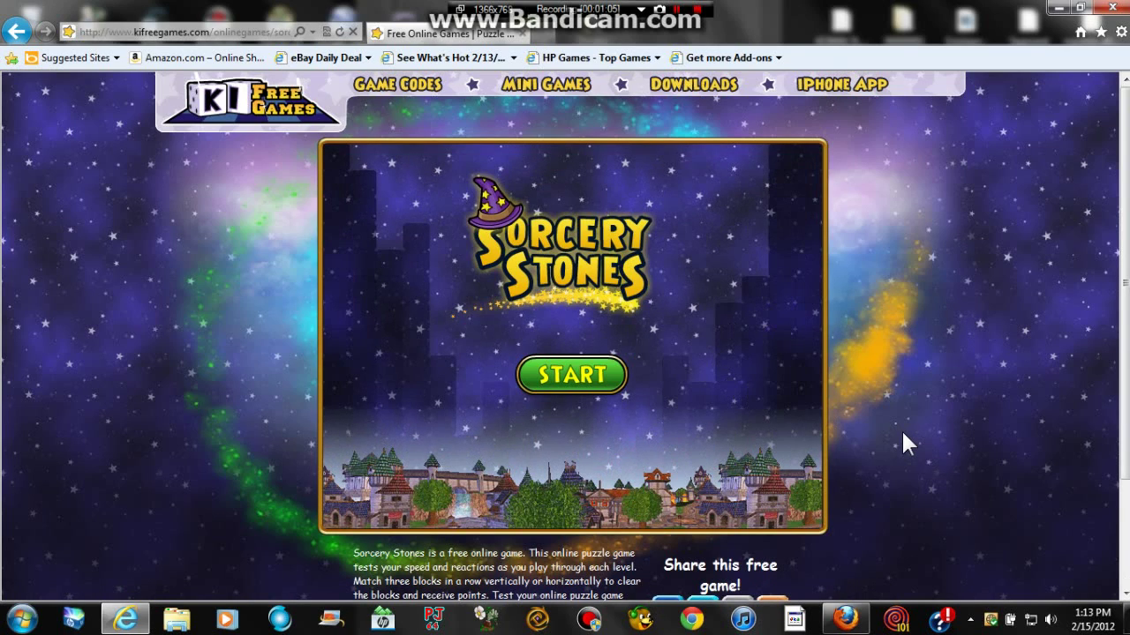
left_click(575, 376)
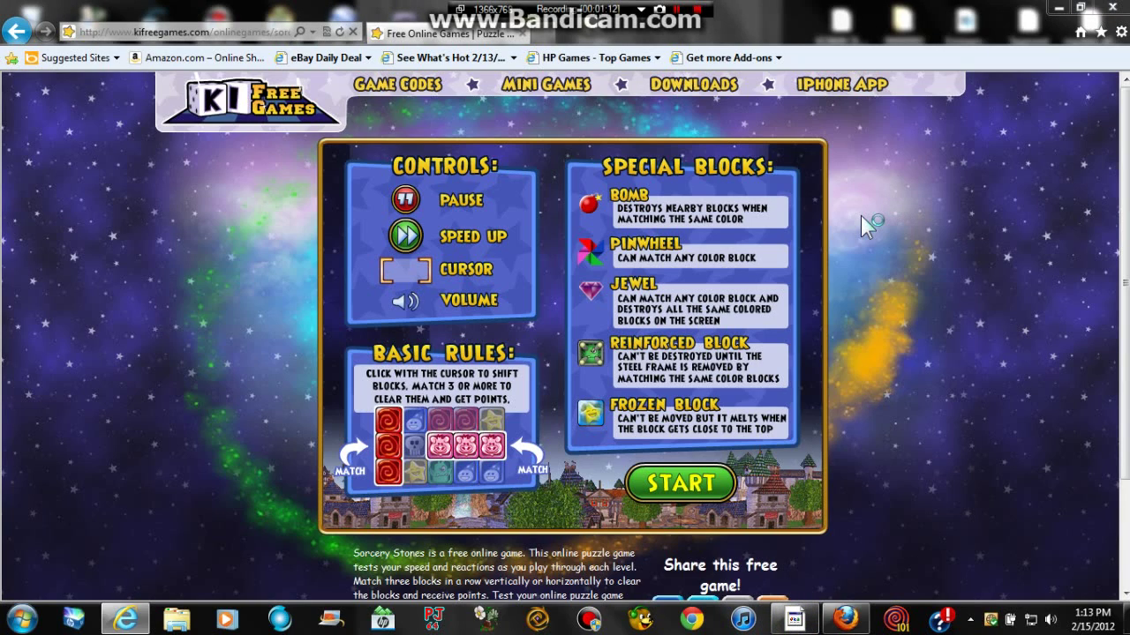
Attach Cheat Engine to the Internet Explorer process 00000898-iexplore.exe.
left_click_drag(878, 168, 879, 136)
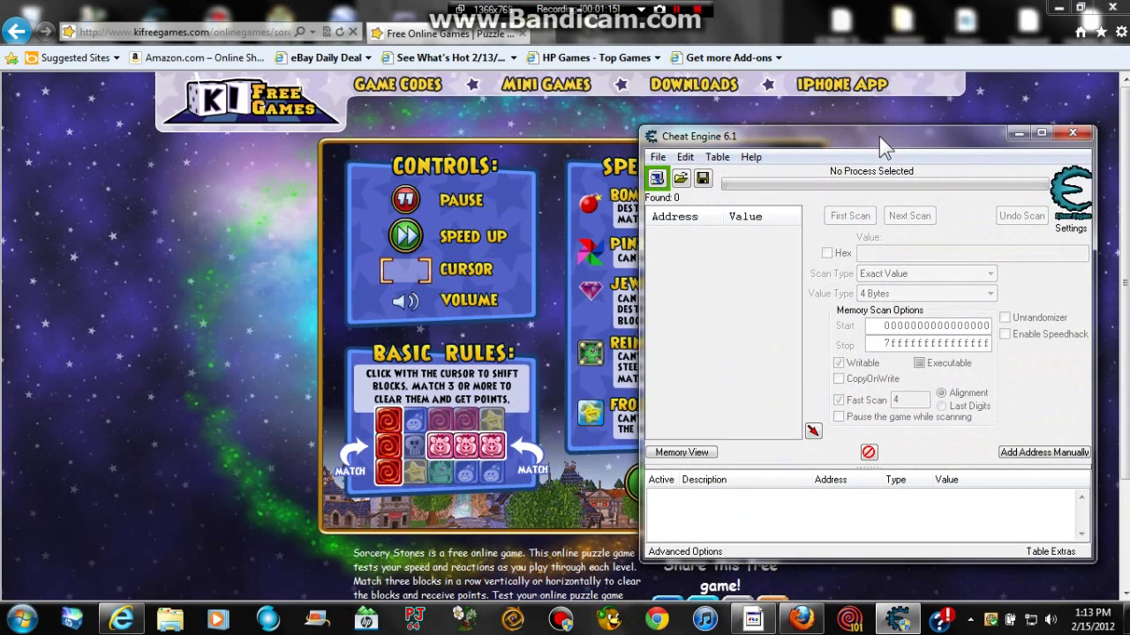
left_click(658, 183)
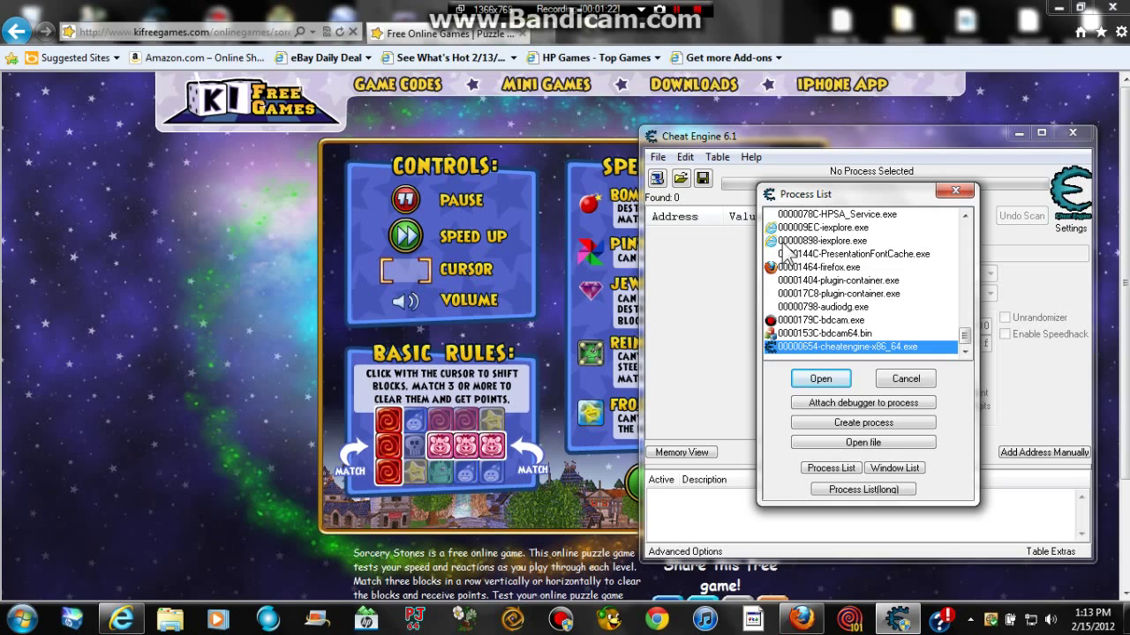
scroll(830, 252, "up", 1)
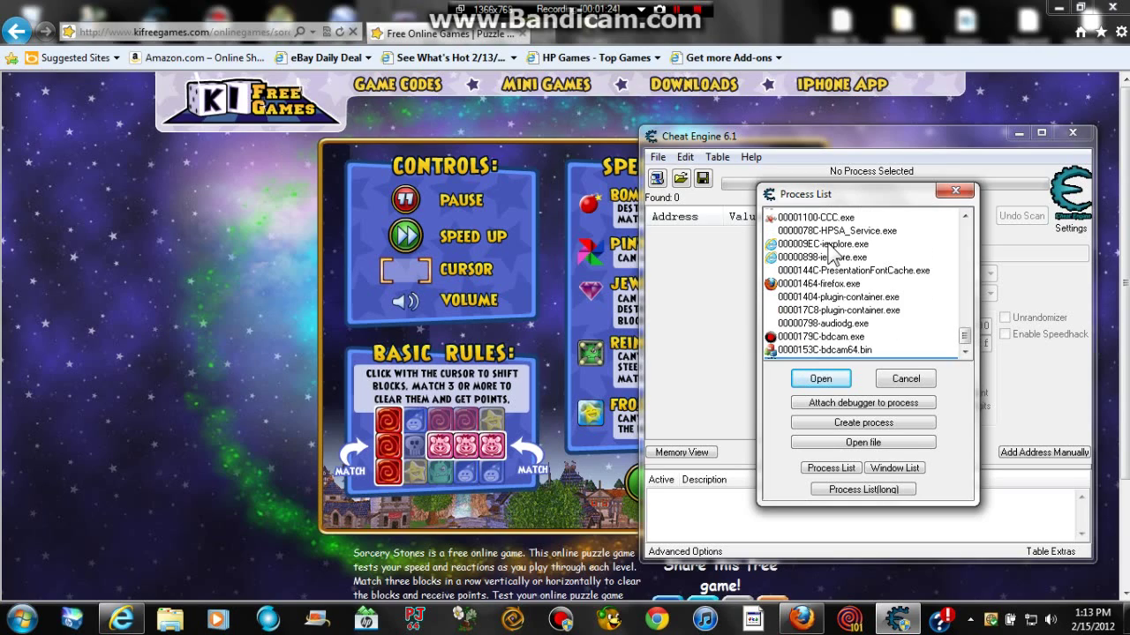
scroll(822, 251, "down", 1)
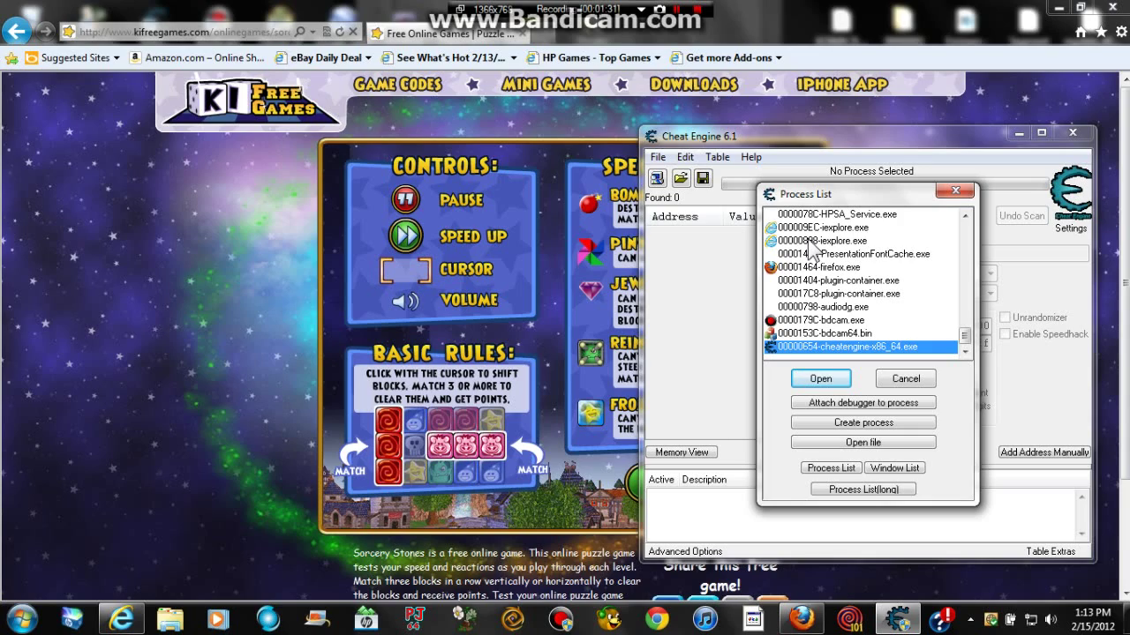
left_click(809, 241)
left_click(821, 379)
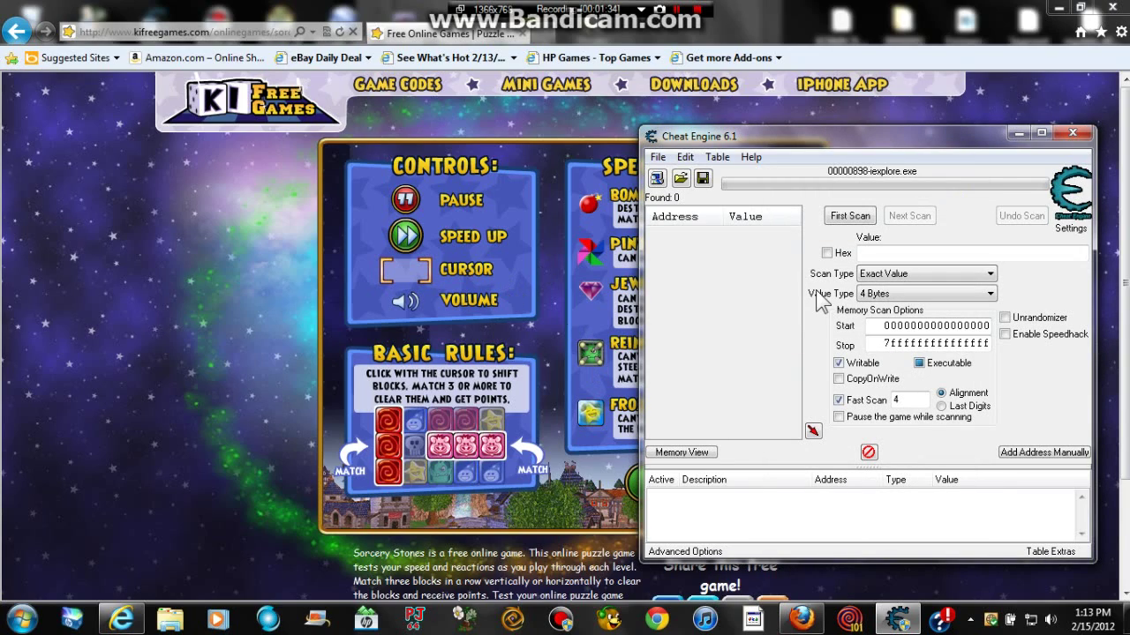
Enter 300 as Cheat Engine's scan value and start a Sorcery Stones round.
left_click(860, 253)
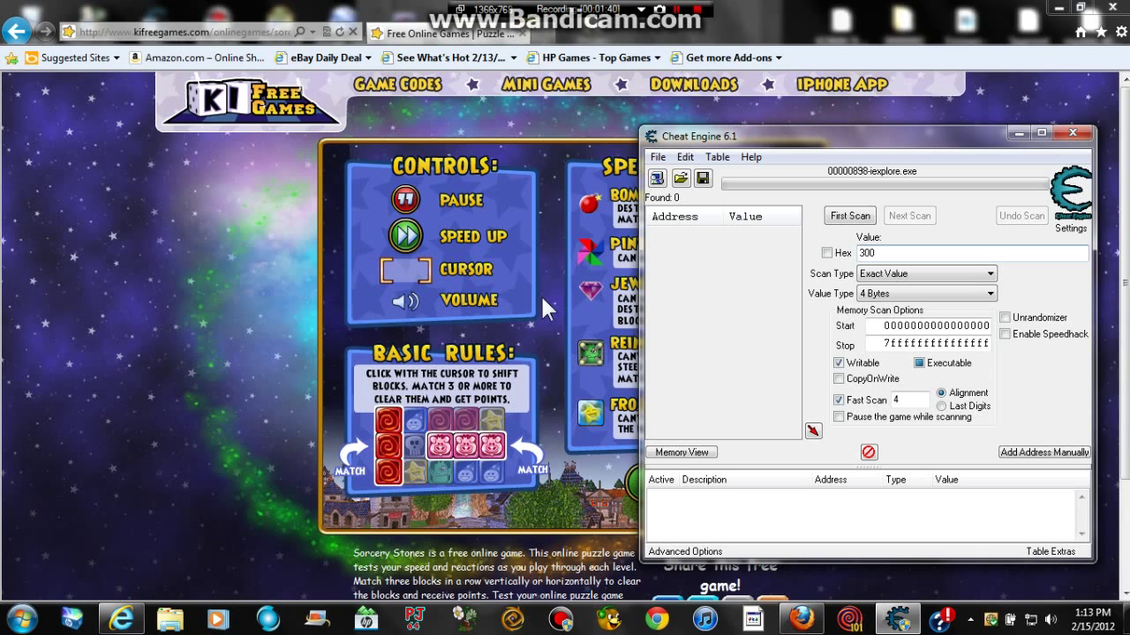
left_click(567, 291)
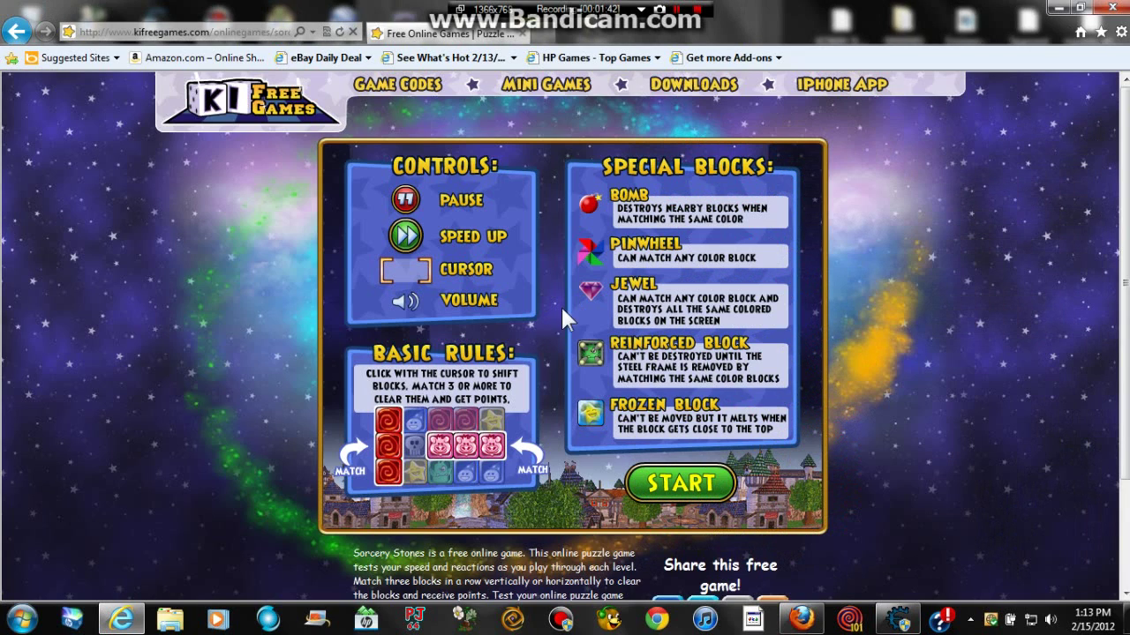
left_click(697, 481)
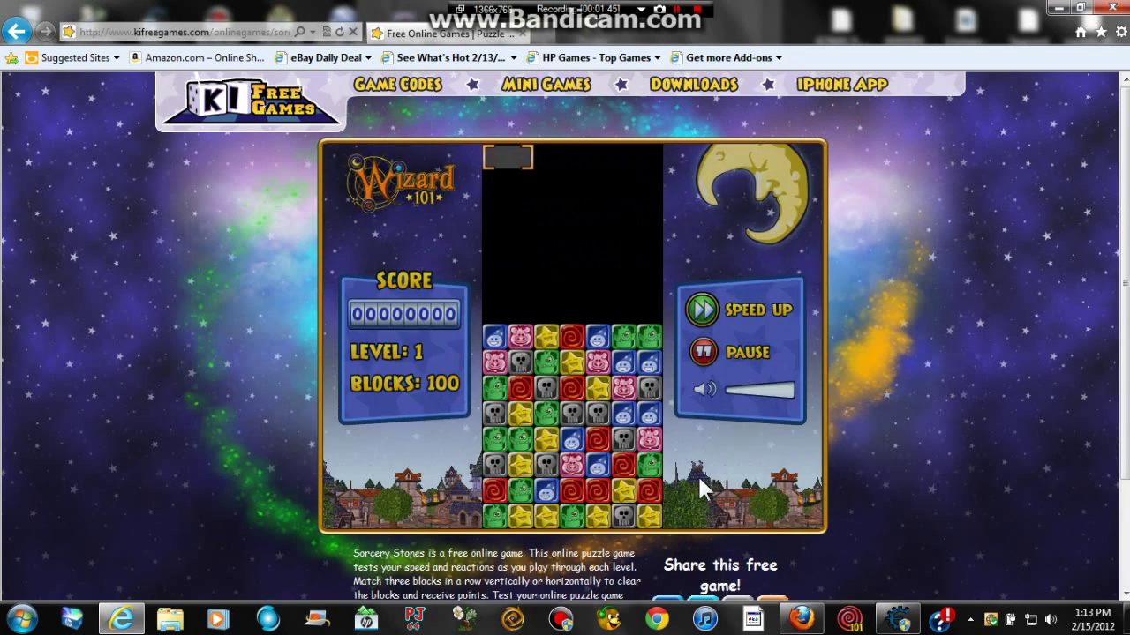
Match three blocks to score 300, pause the game, and return to Cheat Engine.
left_click(559, 364)
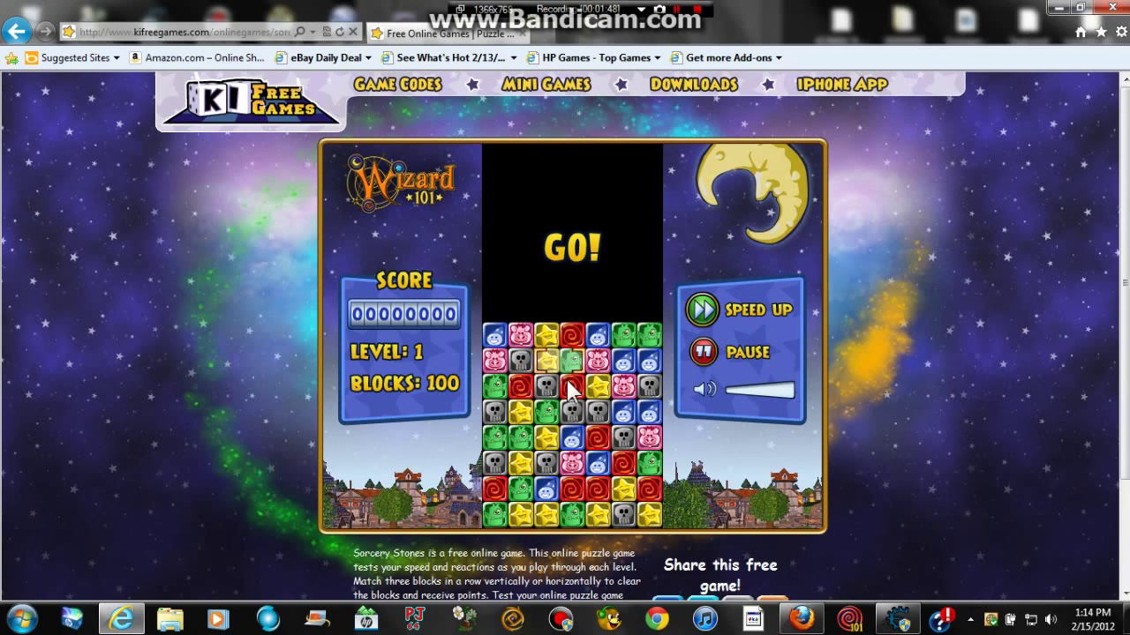
left_click(590, 385)
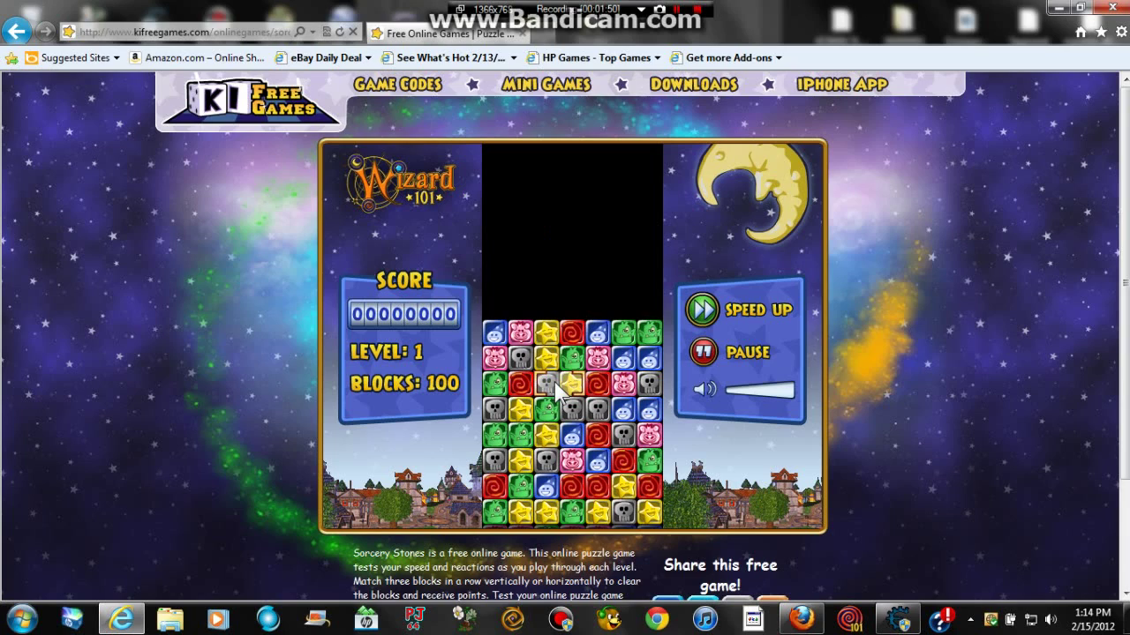
left_click(556, 385)
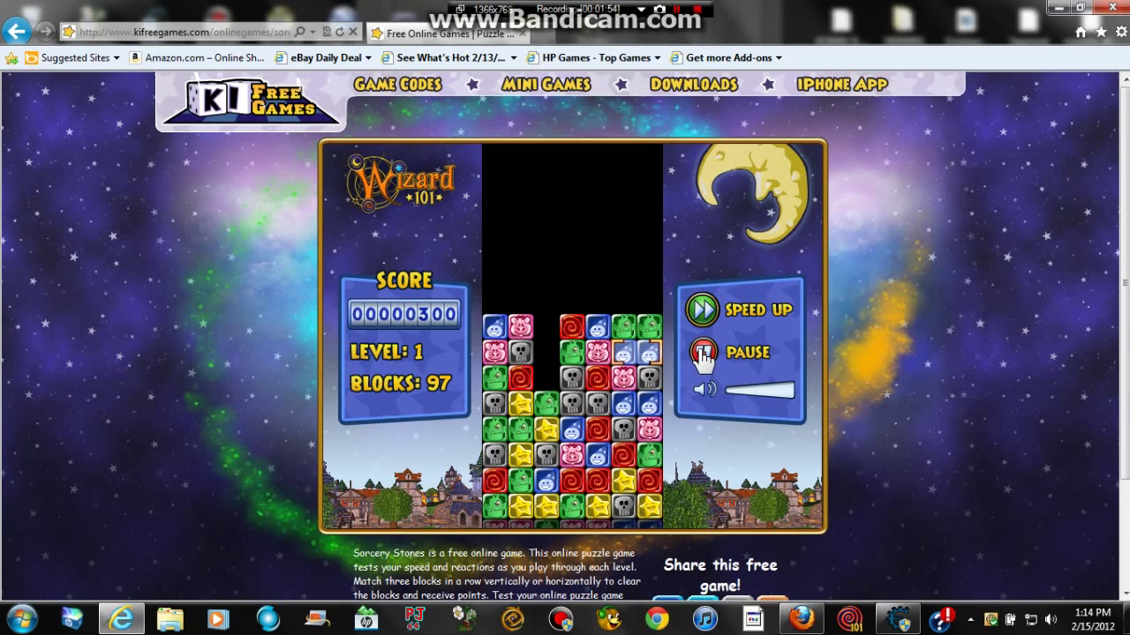
left_click(703, 354)
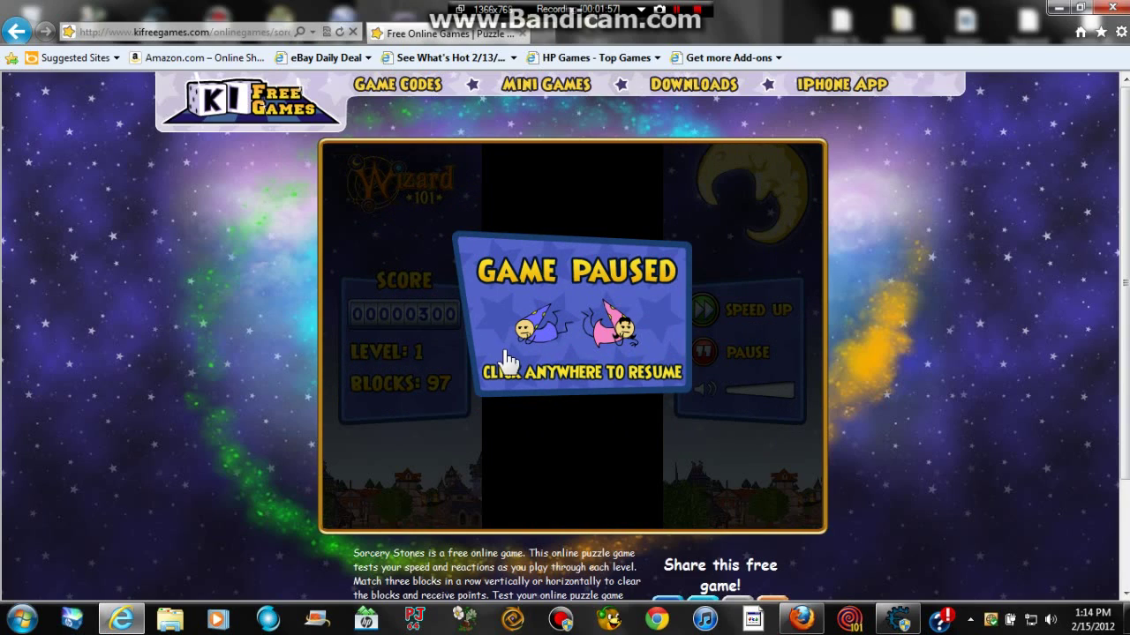
left_click(898, 620)
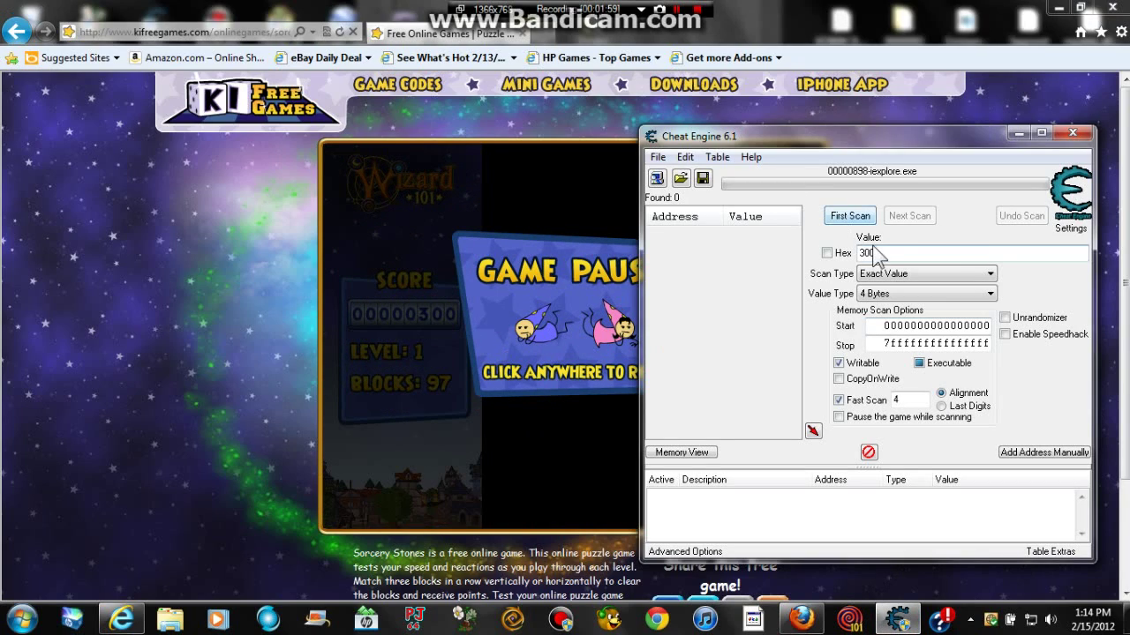
Run a first scan for 300, then make another match to reach 600 and pause.
left_click(849, 216)
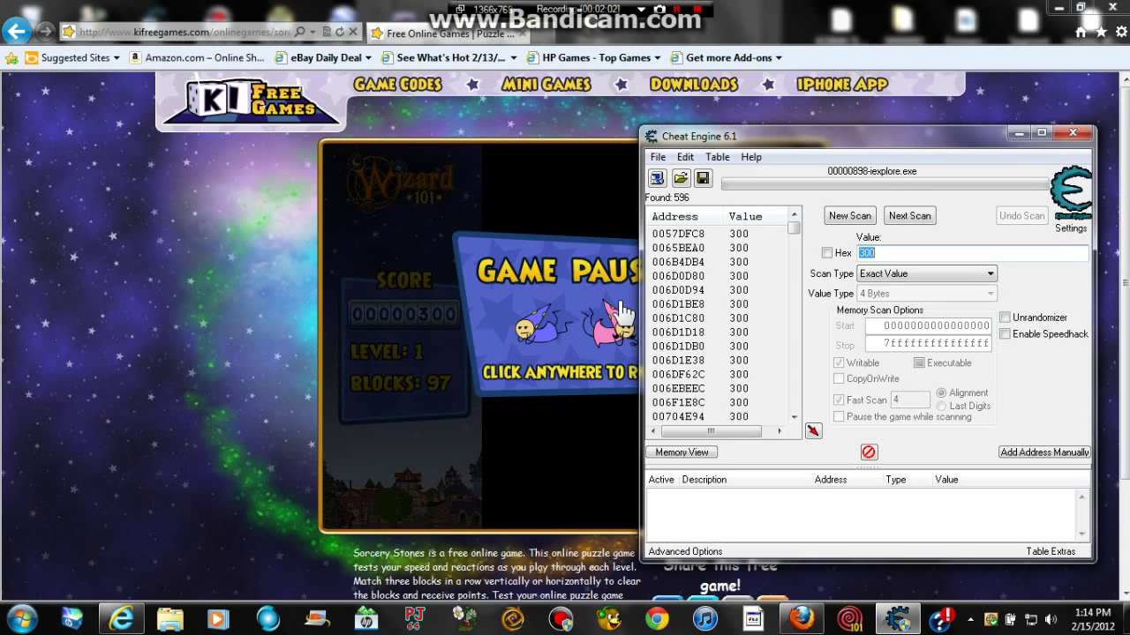
left_click(565, 265)
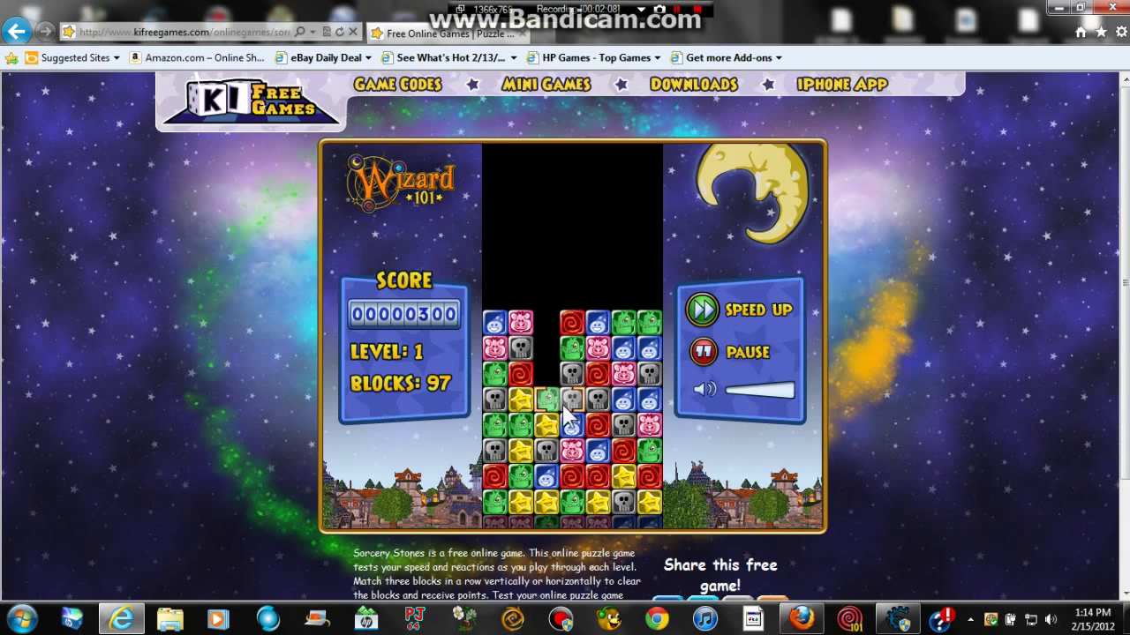
left_click(611, 424)
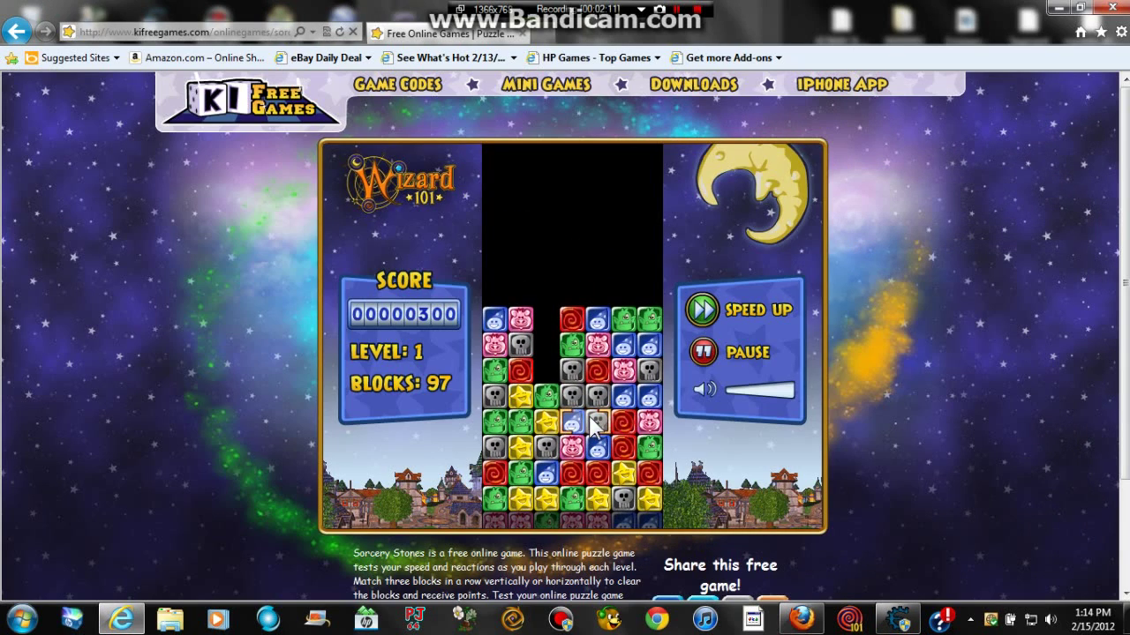
left_click(696, 352)
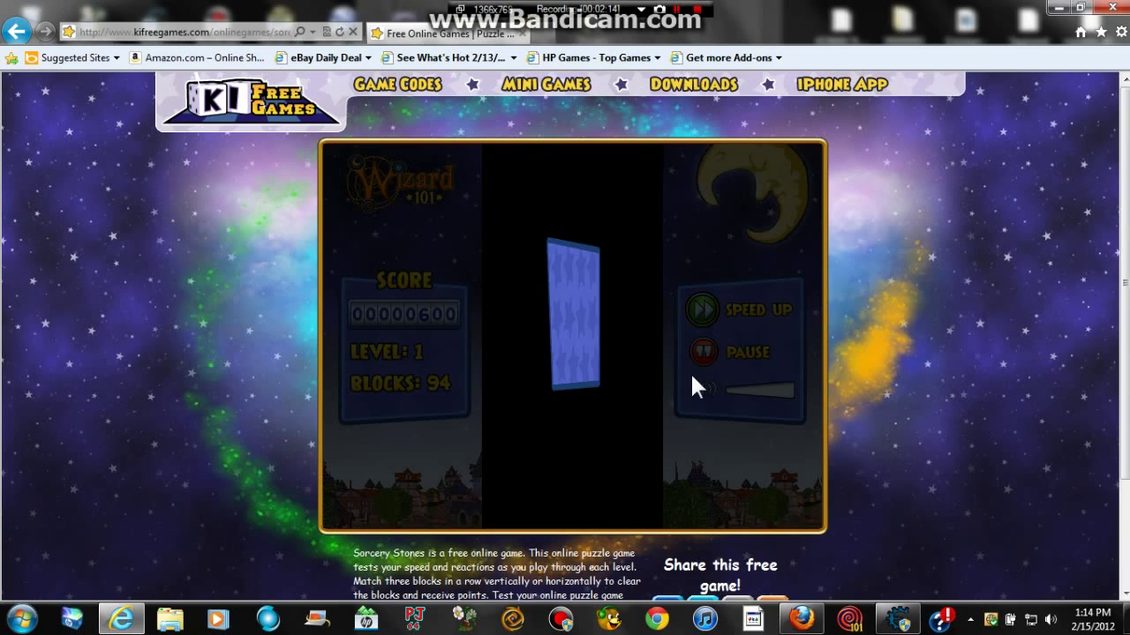
Narrow the scan to 600, add the three found addresses to the table, and resume the game.
key("alt+Tab")
type("600")
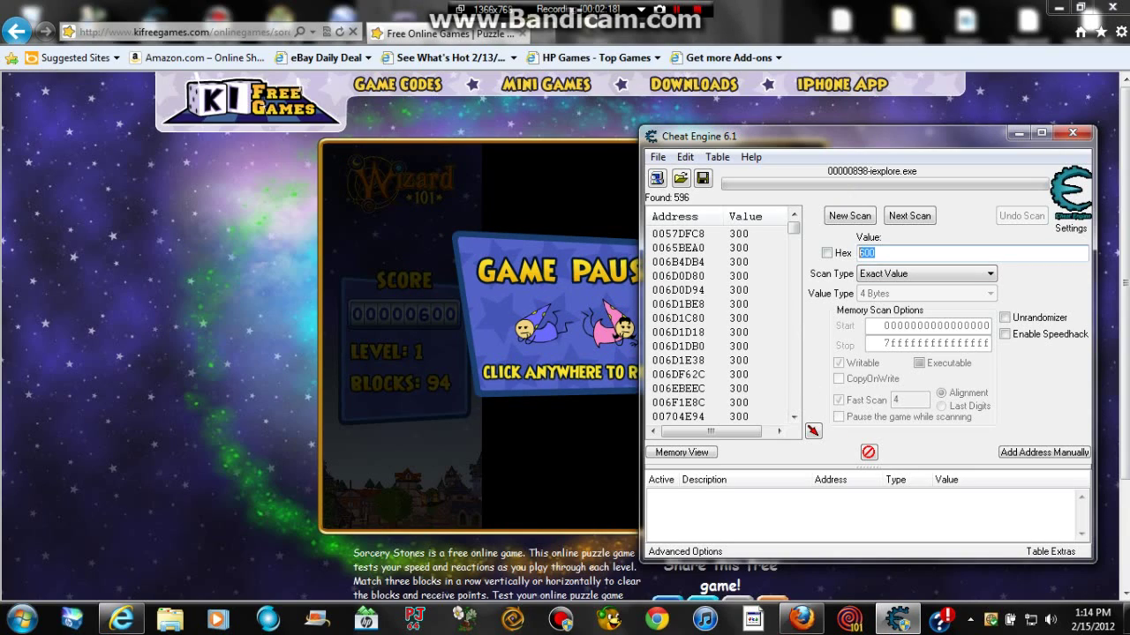
left_click(918, 219)
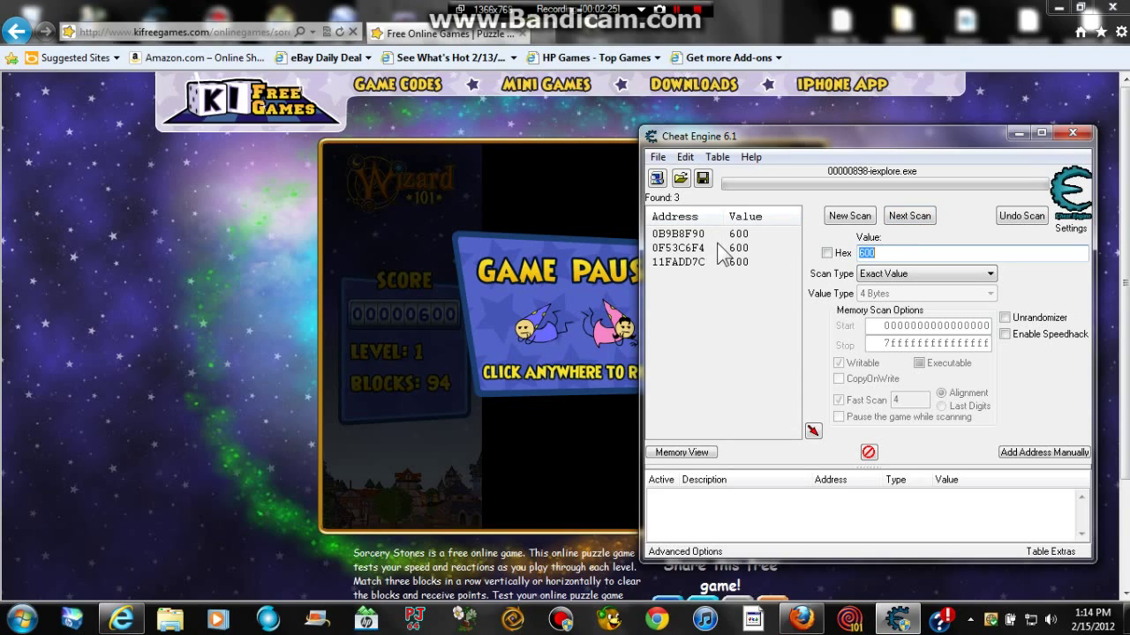
left_click_drag(722, 234, 771, 492)
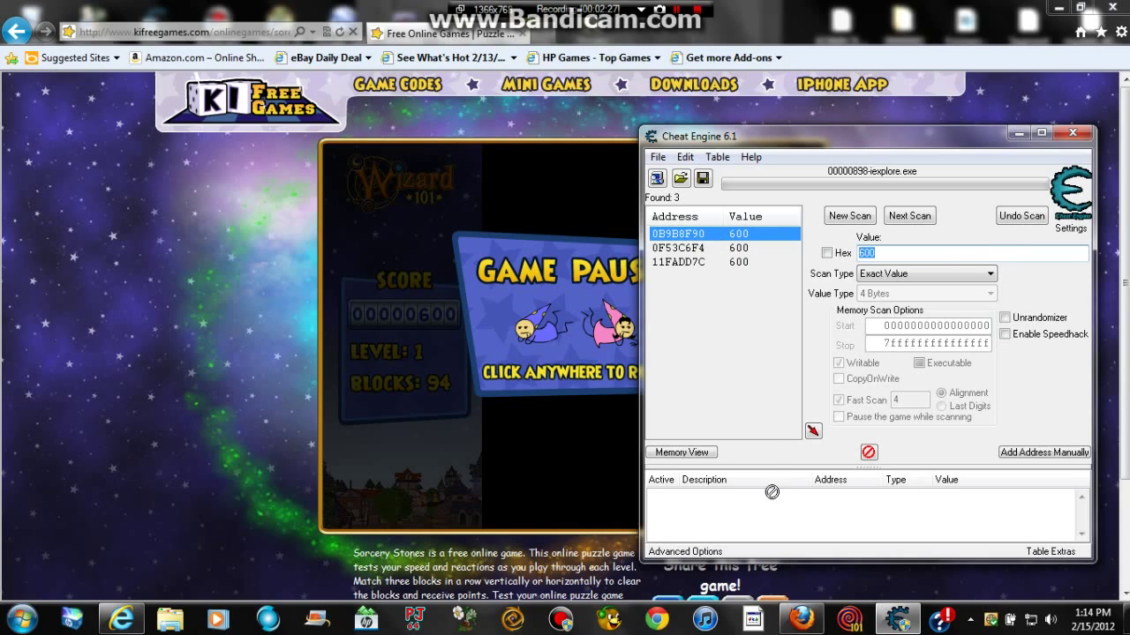
double_click(720, 234)
double_click(725, 248)
double_click(720, 262)
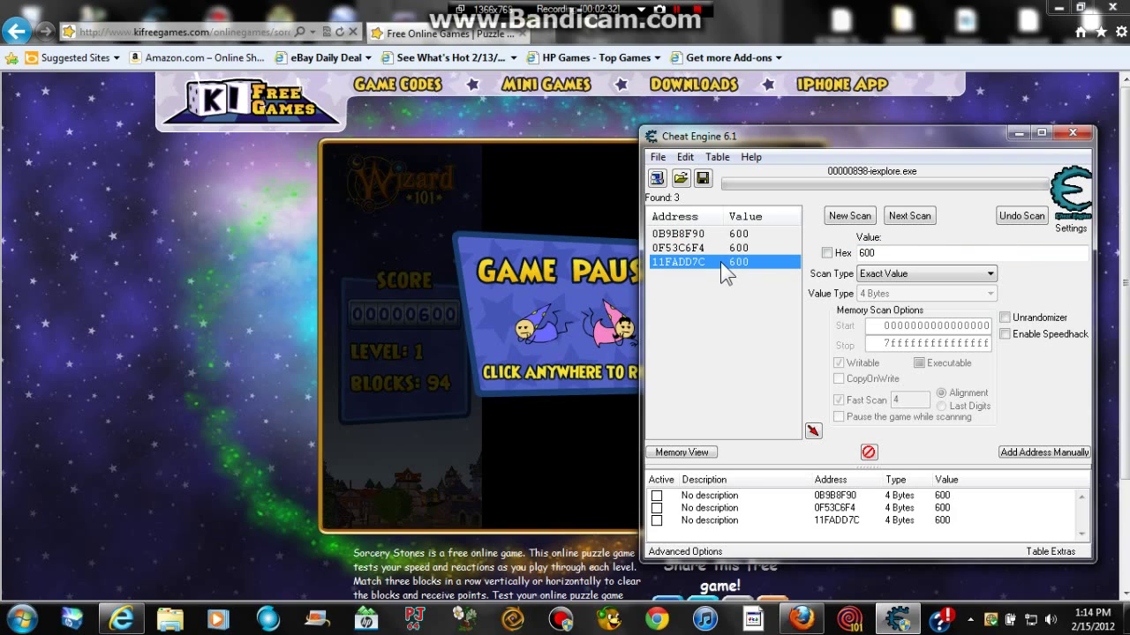
left_click(635, 374)
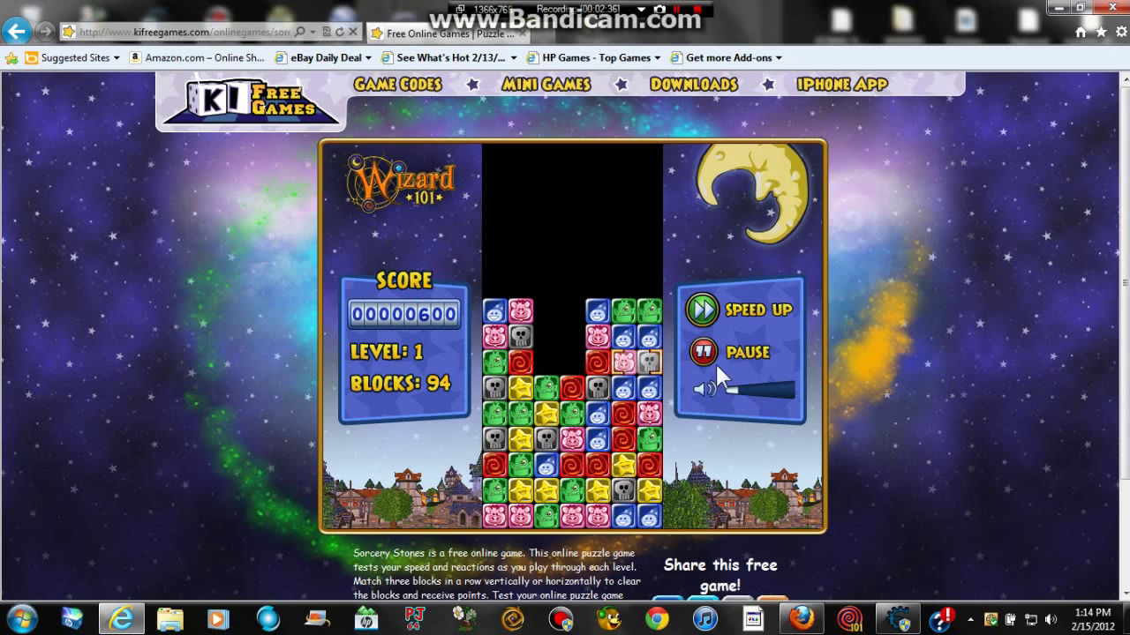
Pause the game and watch what writes to the third score address, allowing the debugger.
left_click(713, 357)
left_click(912, 623)
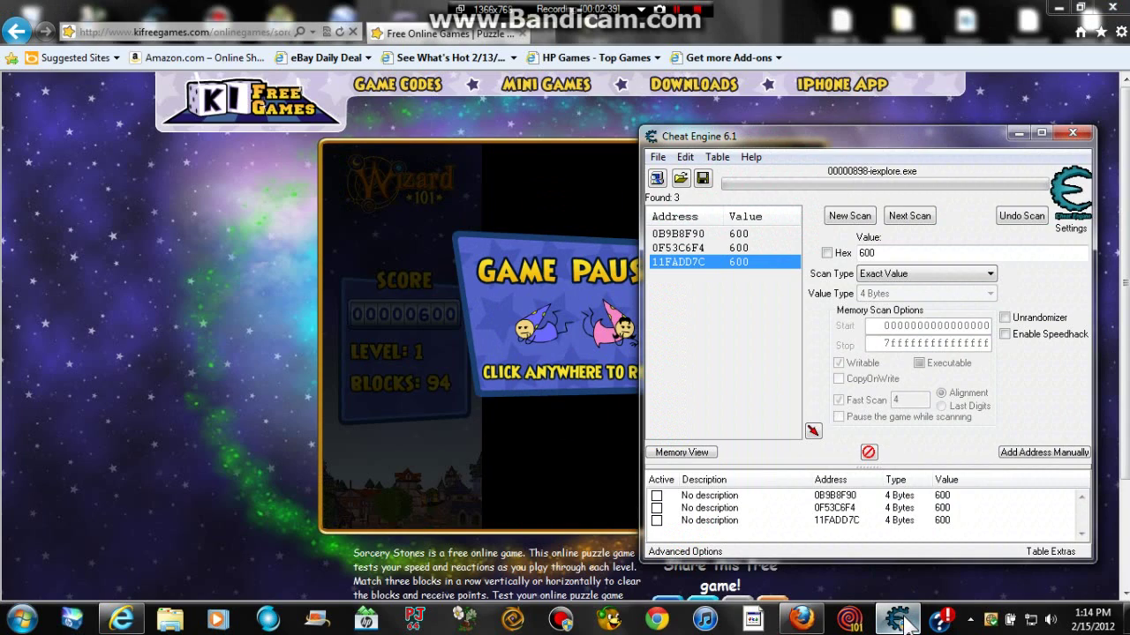
right_click(861, 526)
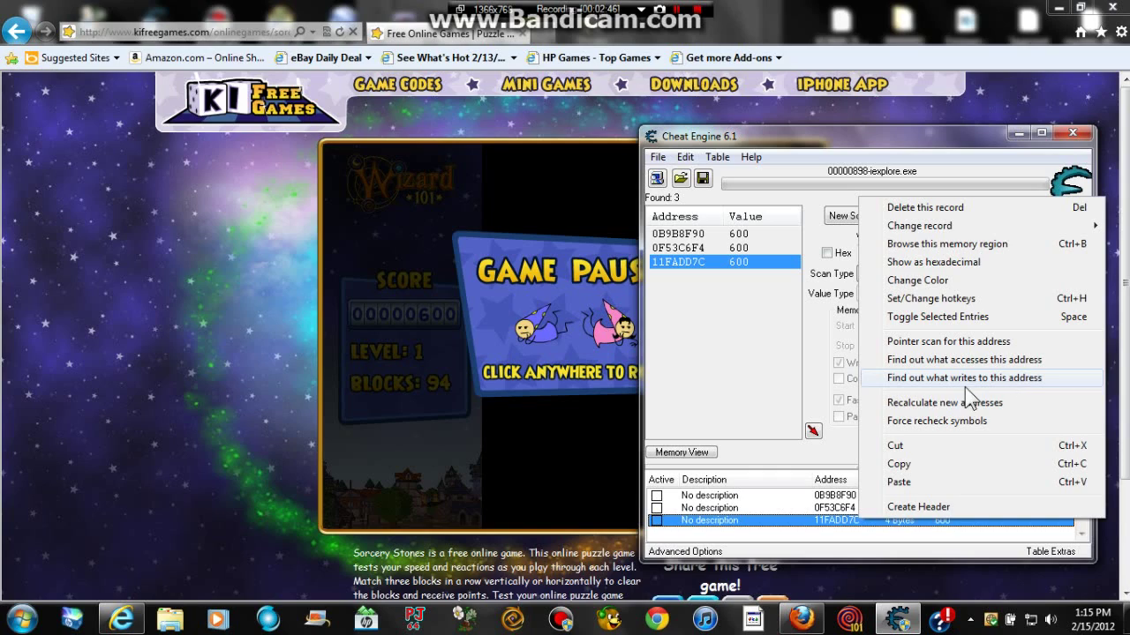
left_click(907, 379)
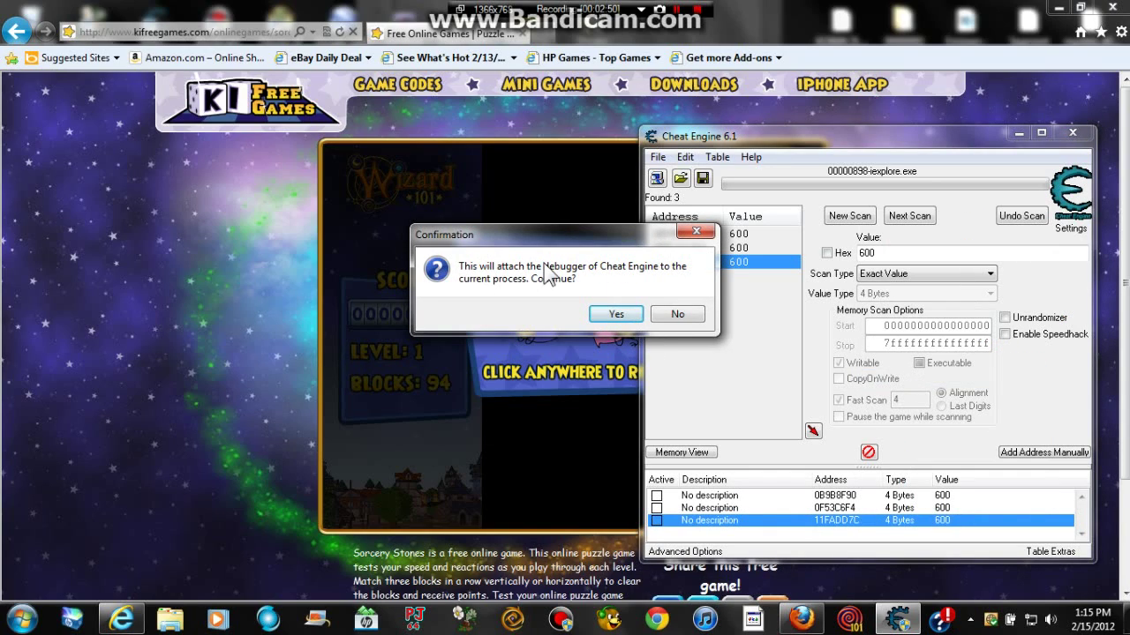
left_click(617, 316)
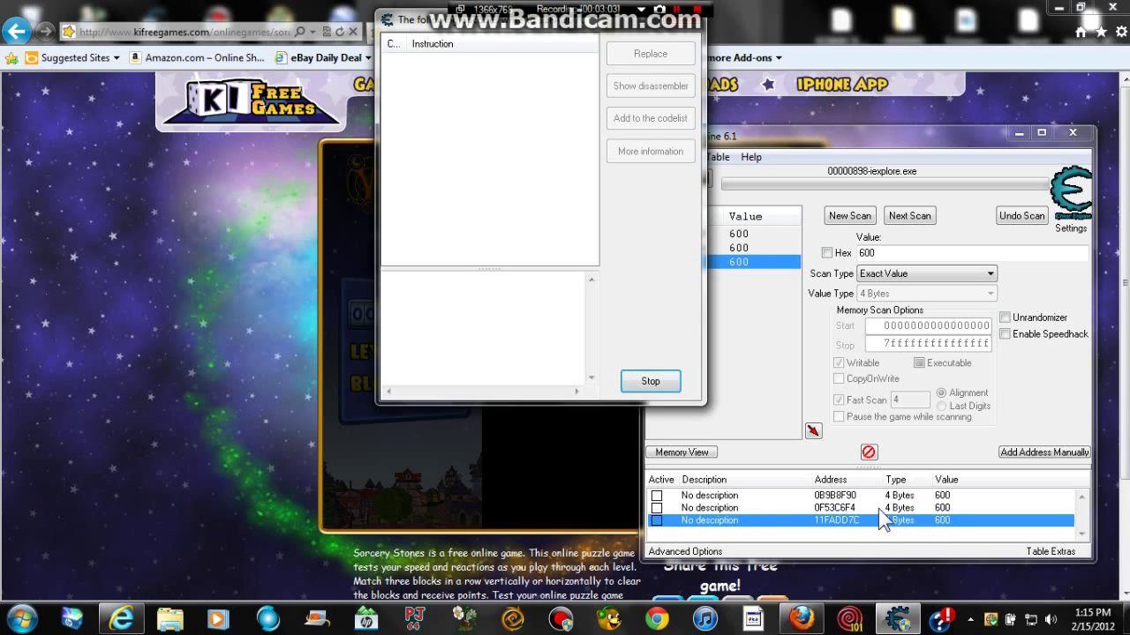
Watch what writes to addresses 0F53C6F4 and 0B9B8F90, then bring the game forward.
right_click(878, 509)
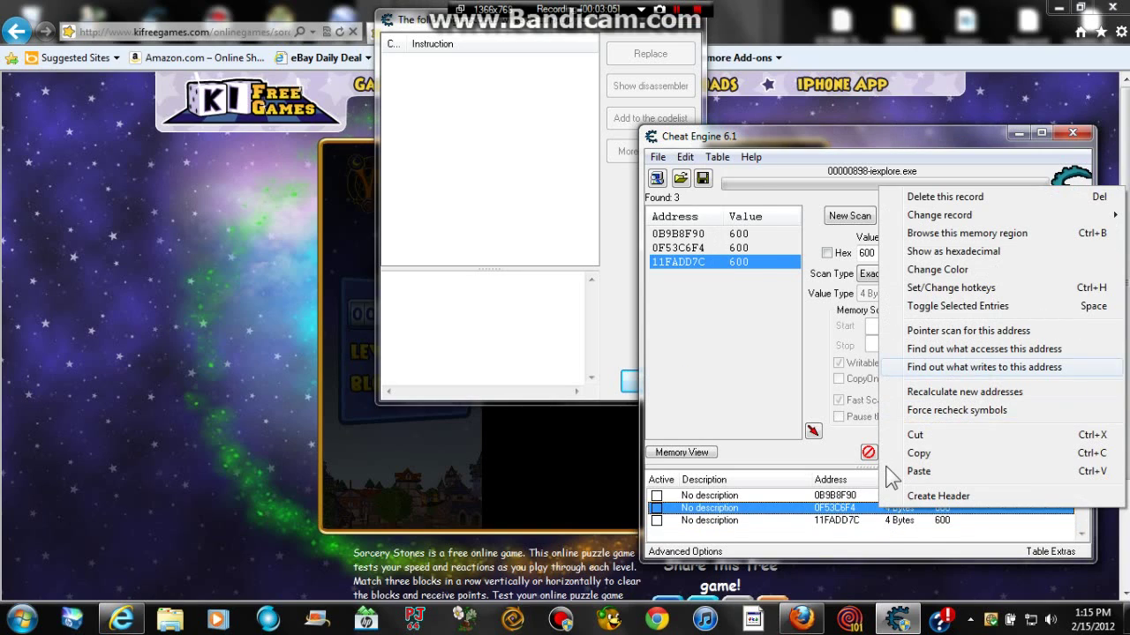
left_click(945, 369)
right_click(866, 497)
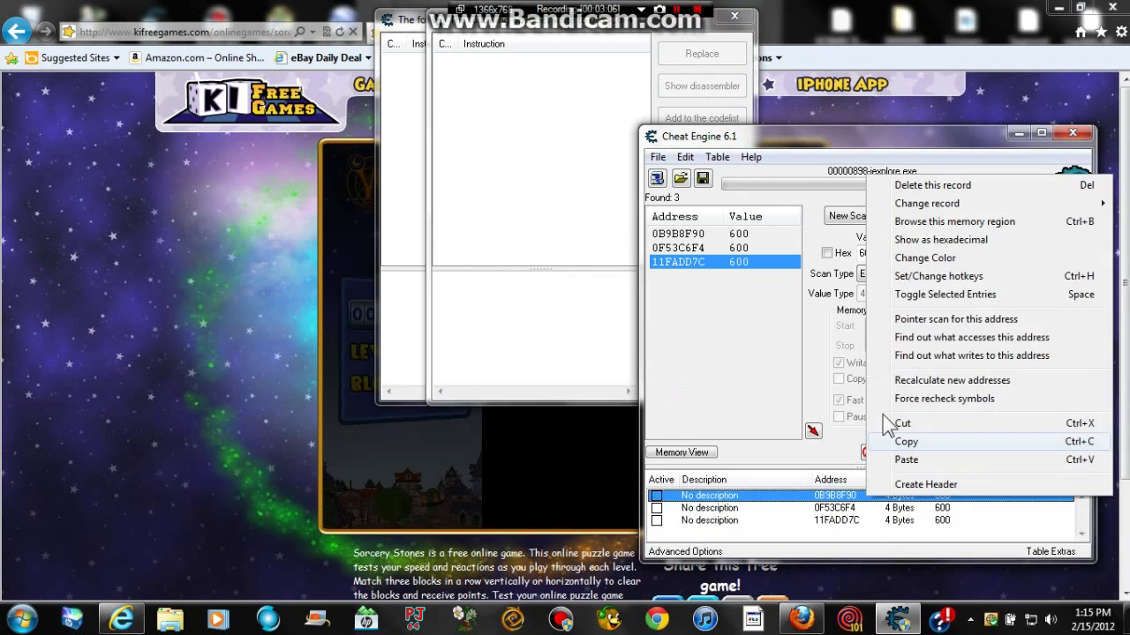
left_click(920, 355)
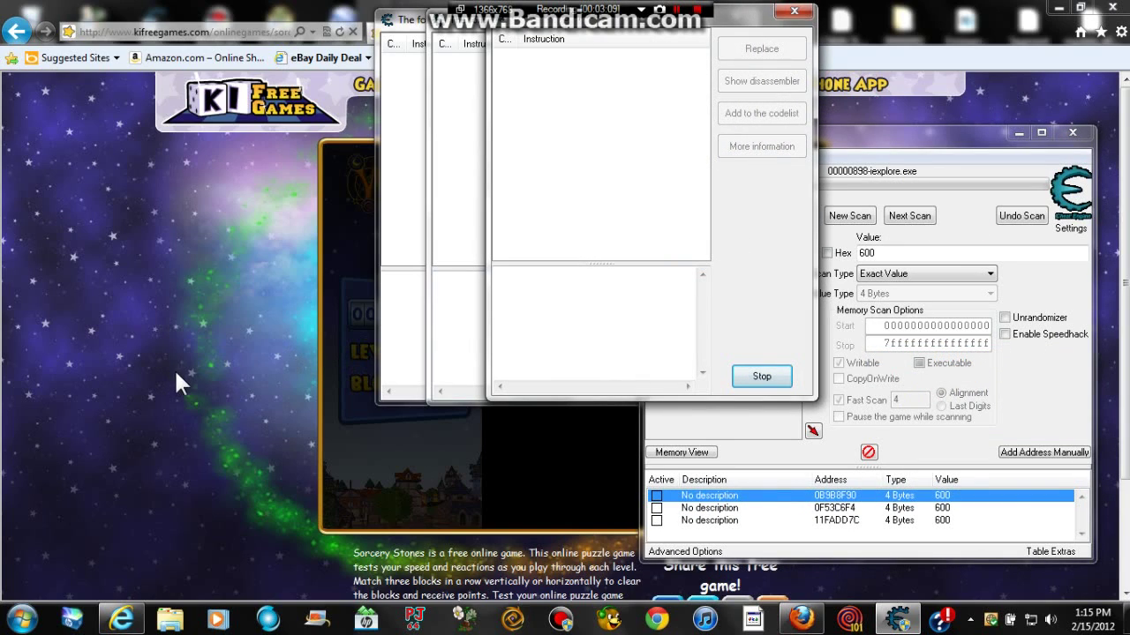
left_click(233, 332)
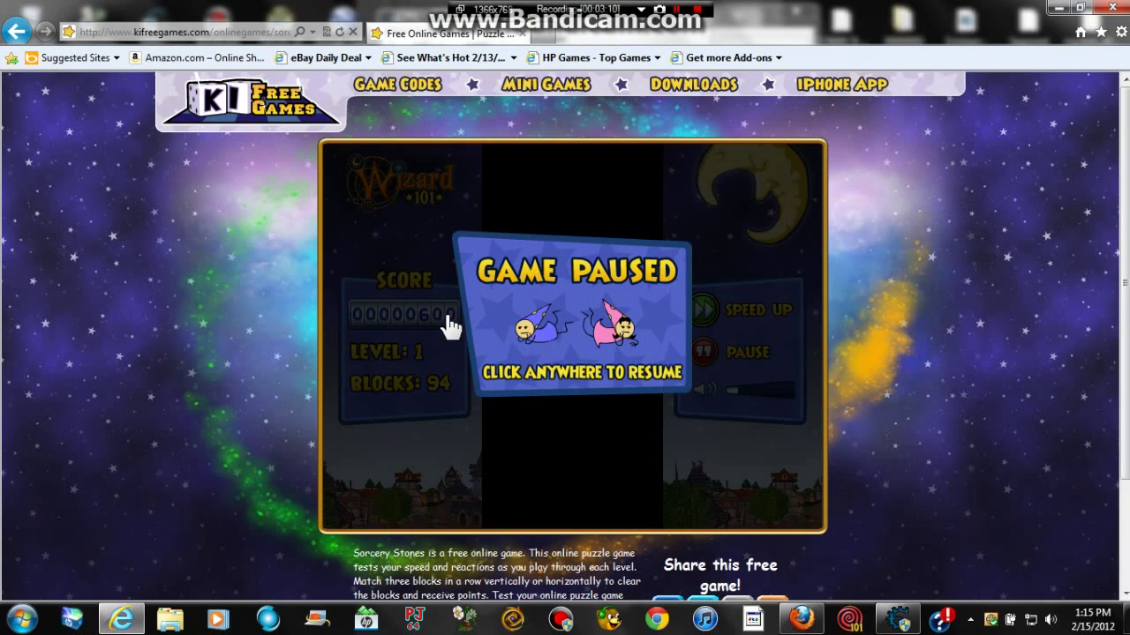
Resume the game, match three yellow stars to reach 900, and pause again.
left_click(646, 363)
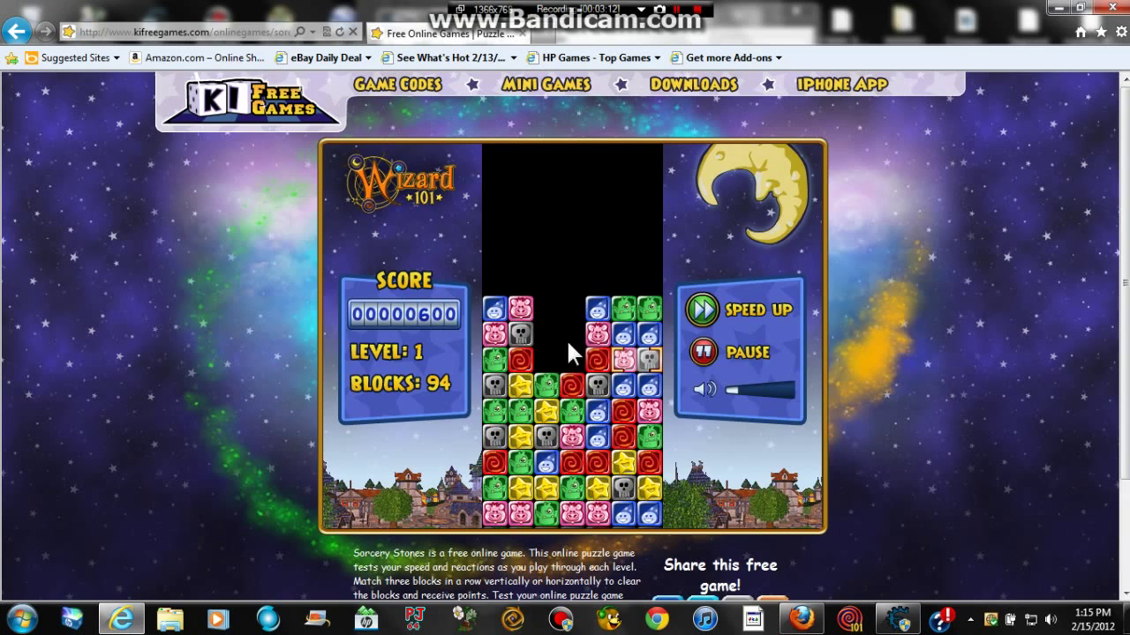
left_click(526, 413)
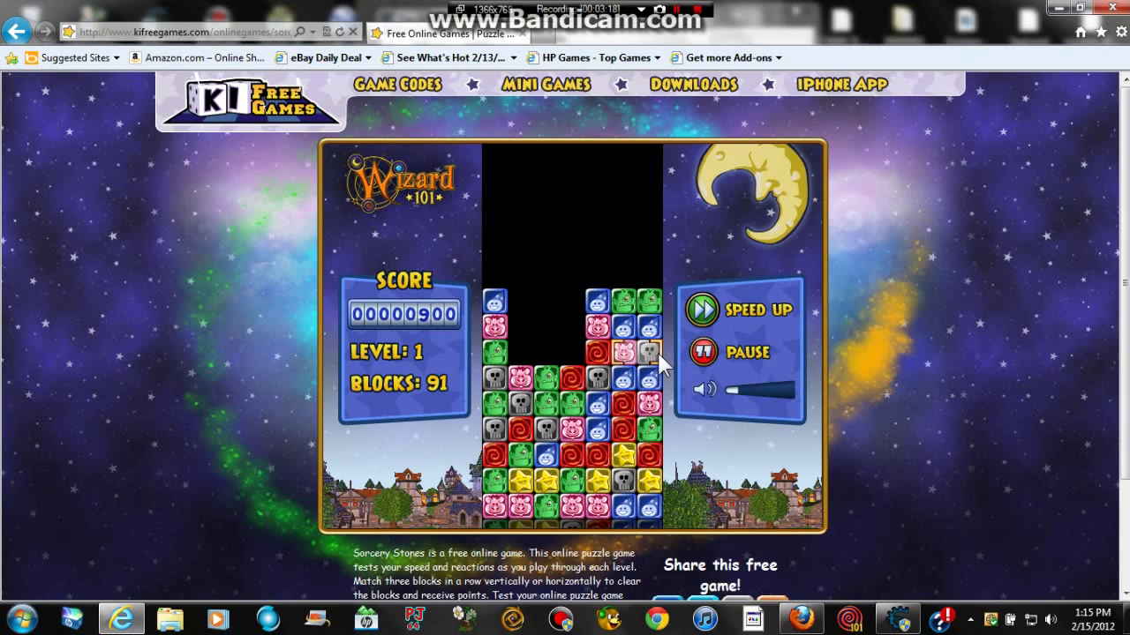
key("p")
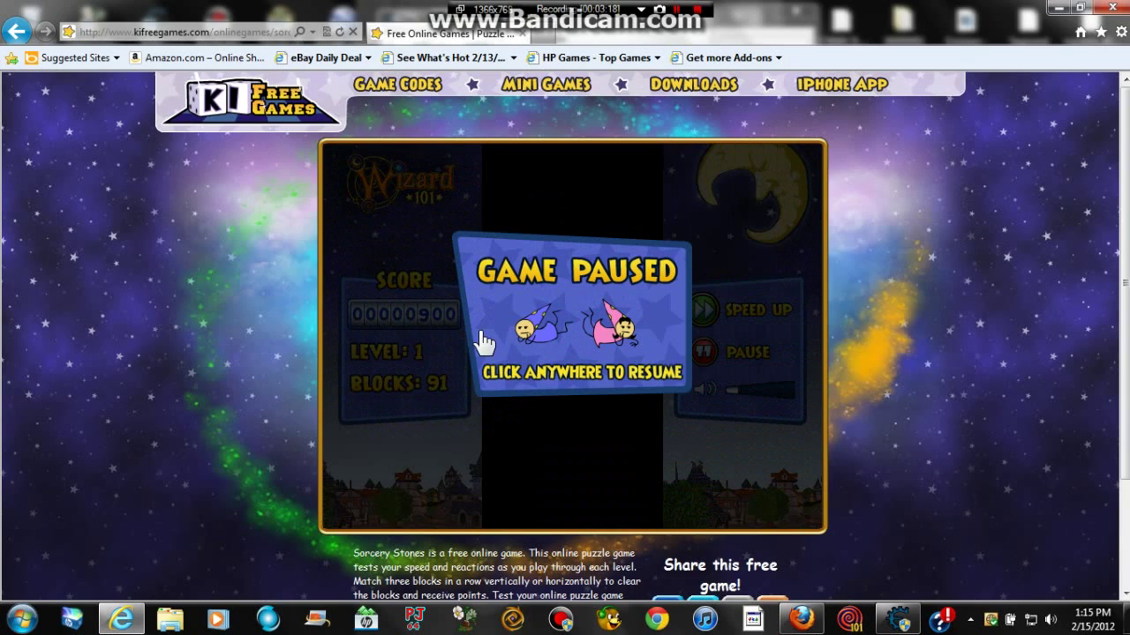
Show the captured writer 12134ADA mov [ebx+10],esi in the disassembler.
left_click(897, 617)
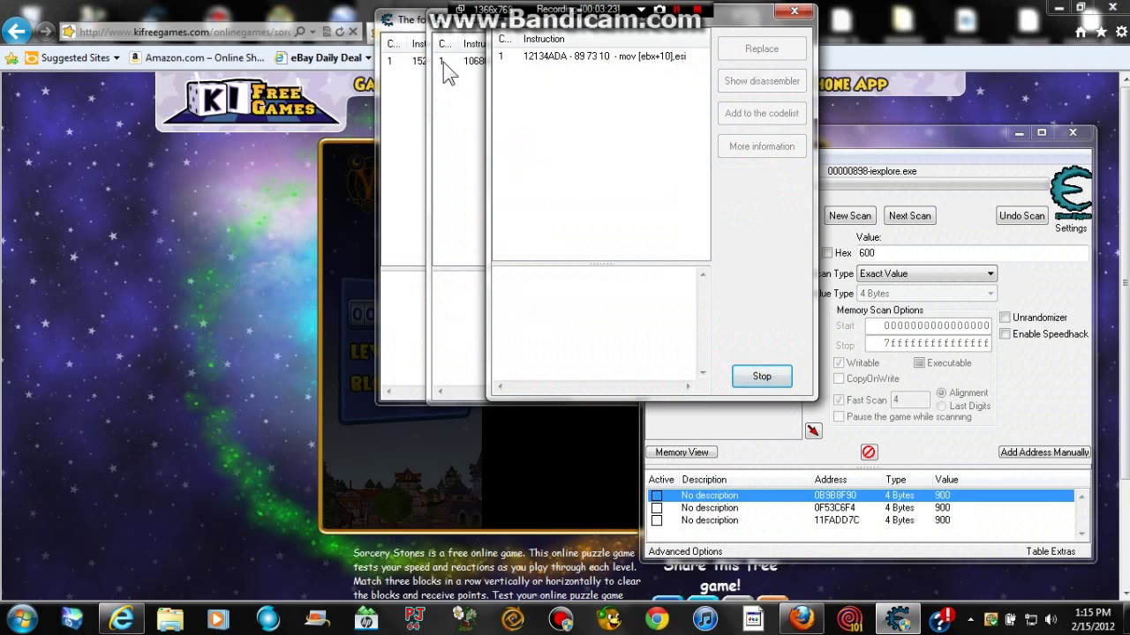
left_click(652, 56)
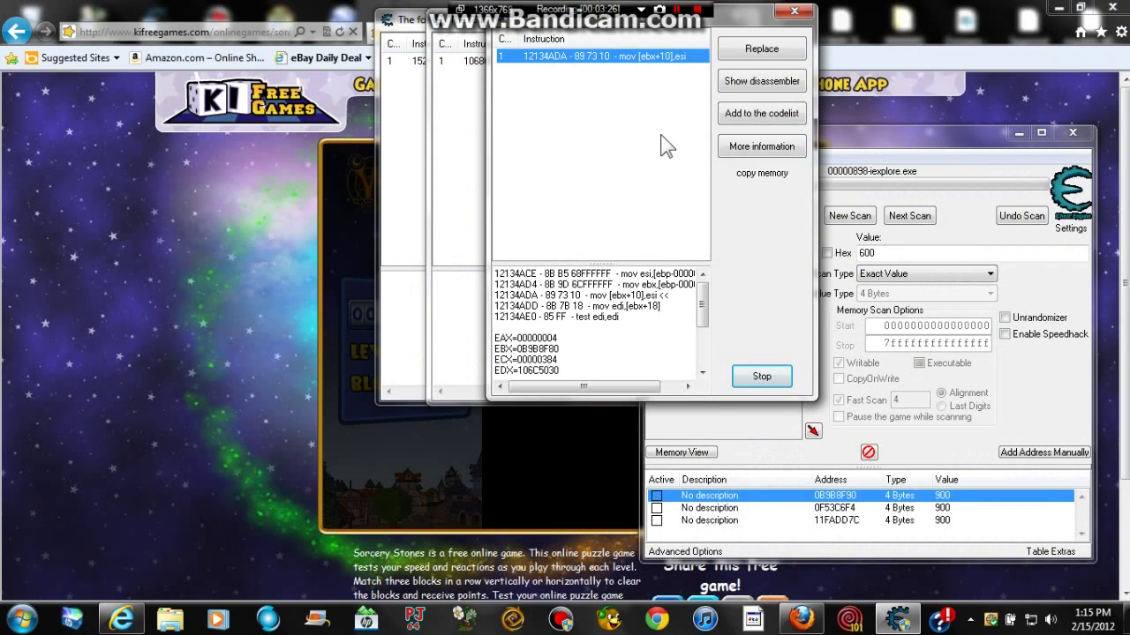
left_click(760, 84)
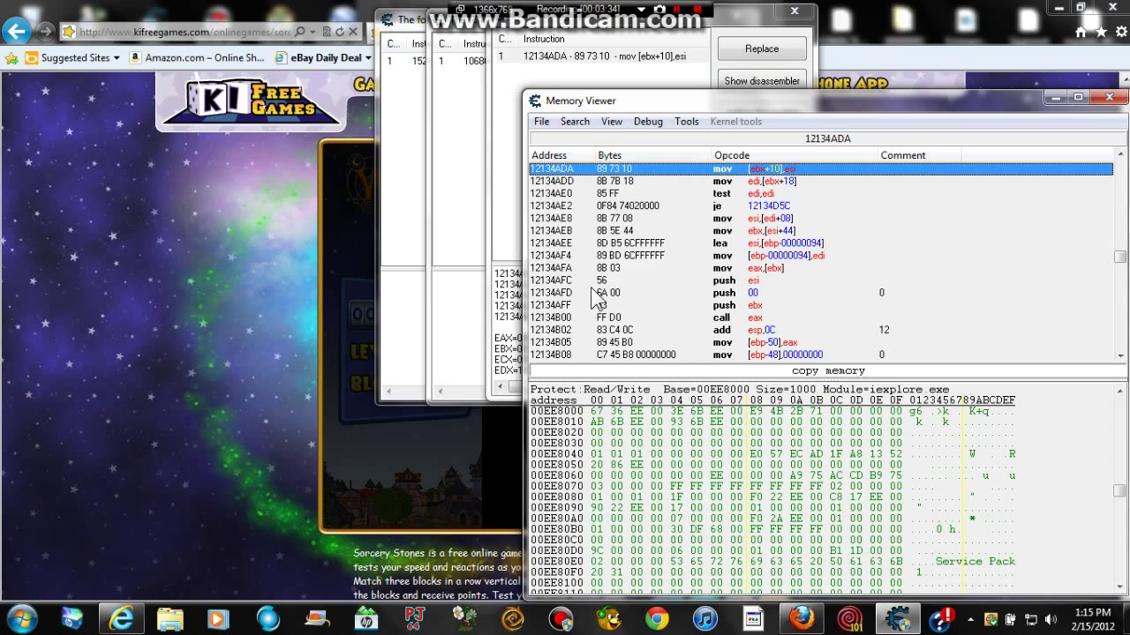
Start a Code injection template in Auto Assemble from the Memory Viewer at 12134ADA.
left_click(691, 126)
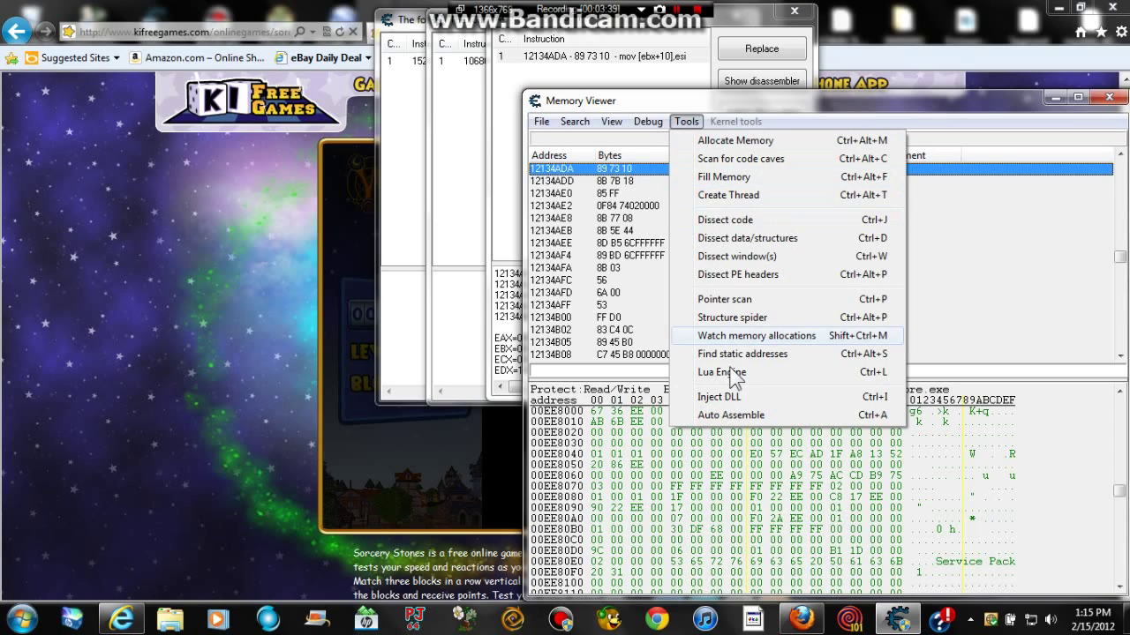
left_click(731, 416)
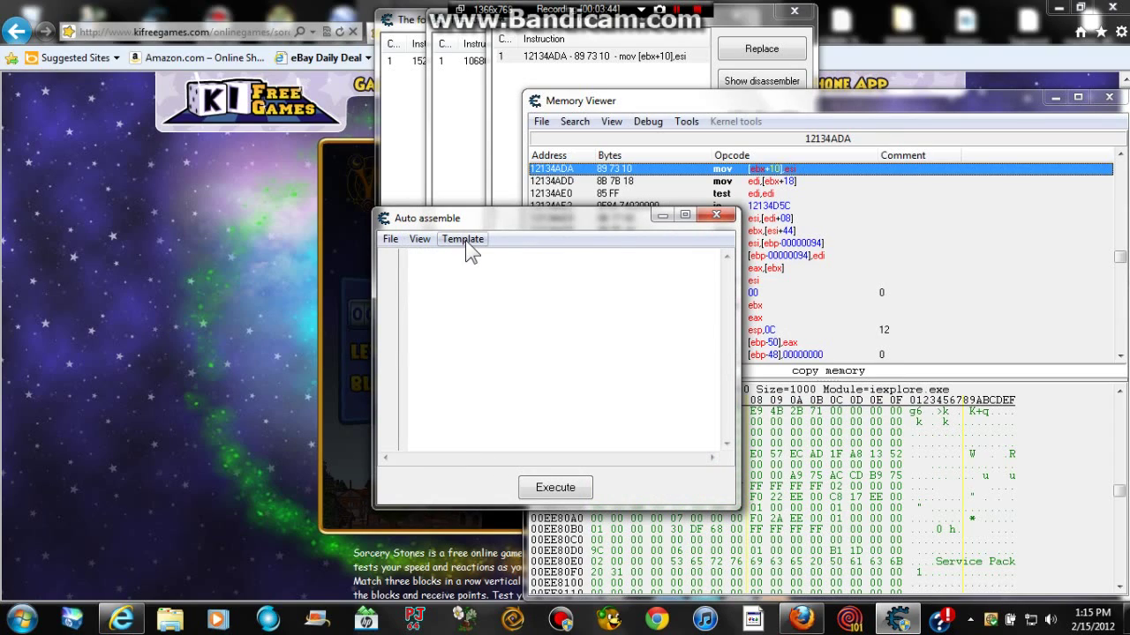
left_click(465, 240)
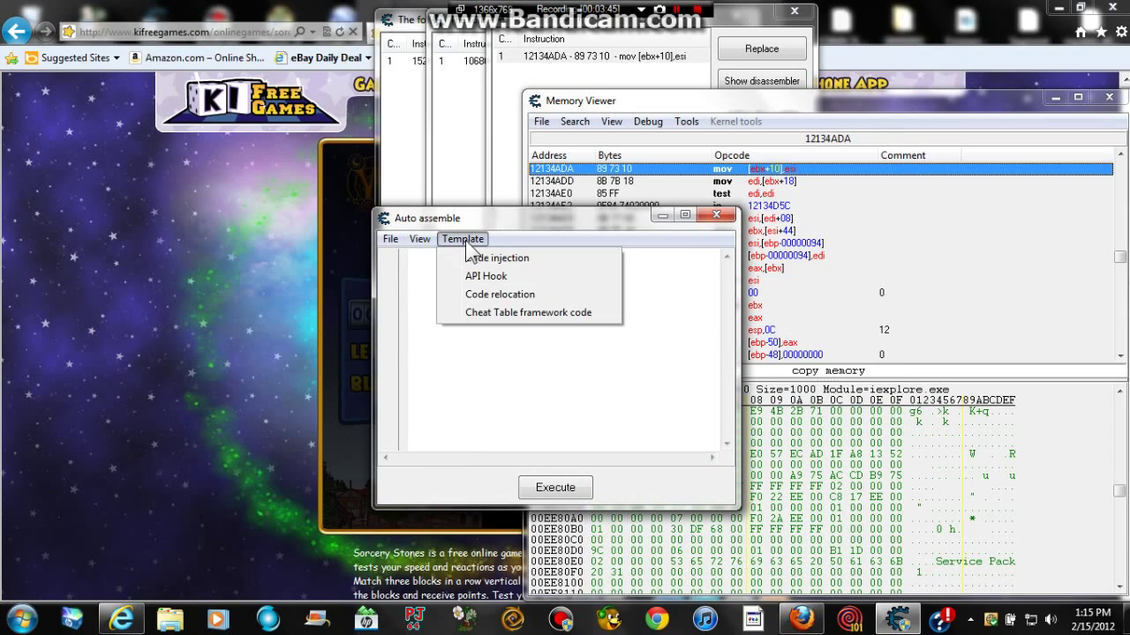
left_click(528, 256)
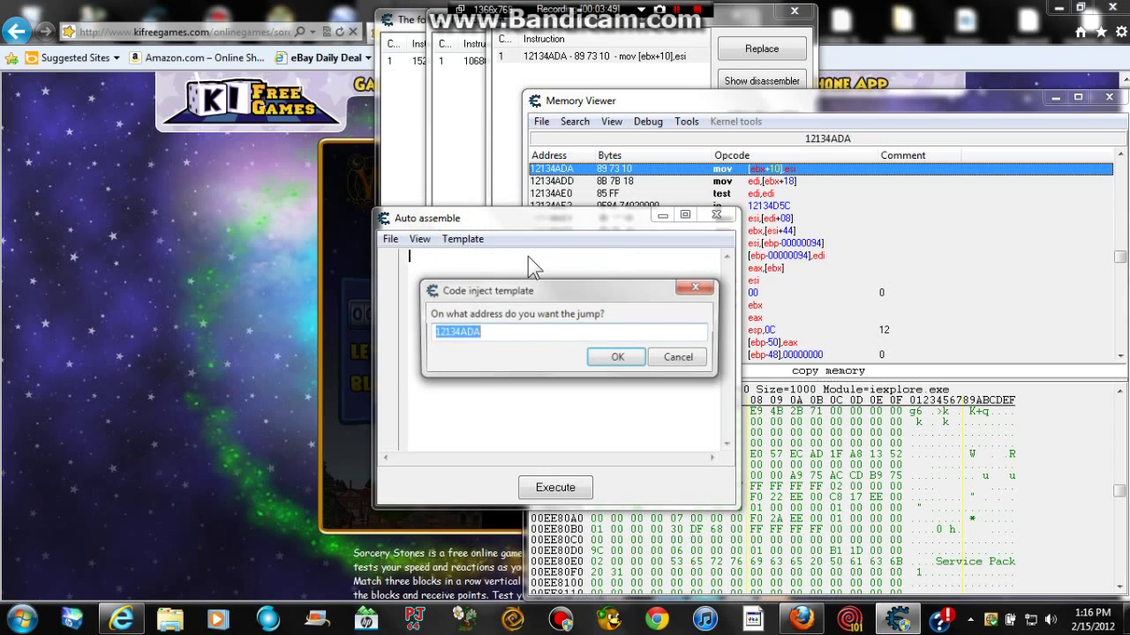
Inject code at 12134ADA using add [ebx+10],11111, then close the assembler and memory viewer.
left_click(619, 356)
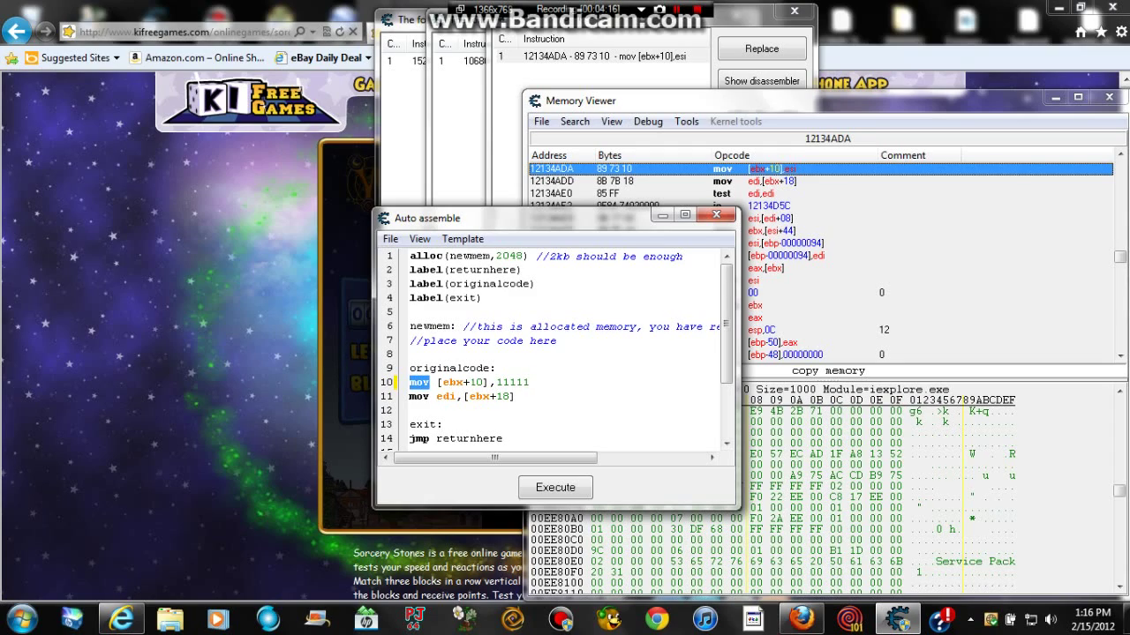
type("add")
left_click(547, 488)
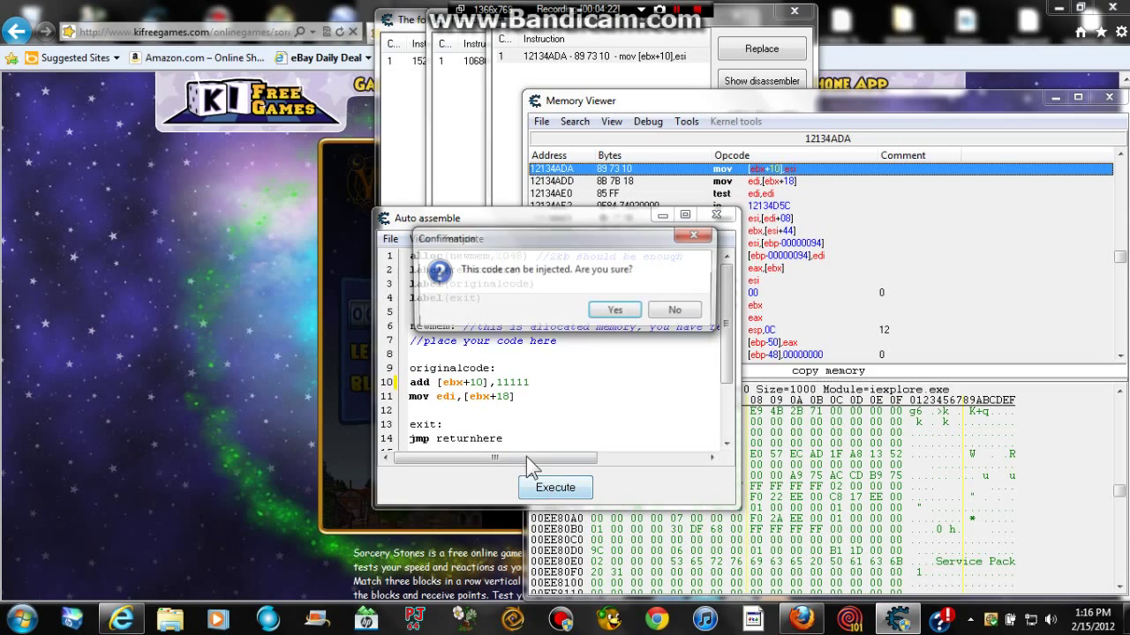
left_click(625, 312)
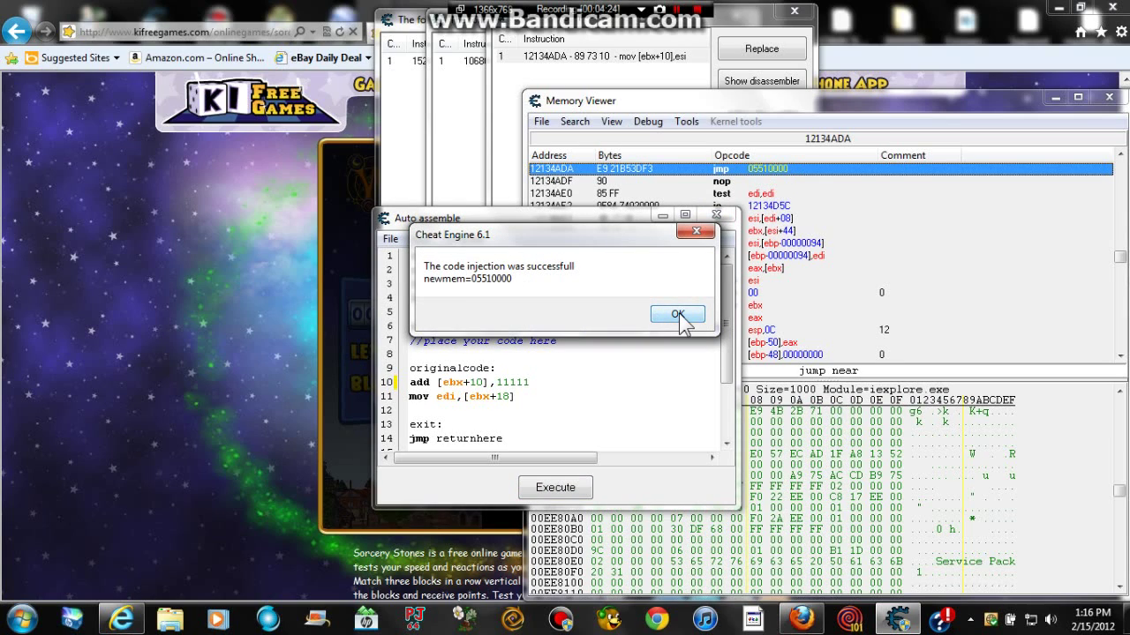
left_click(677, 315)
left_click(716, 217)
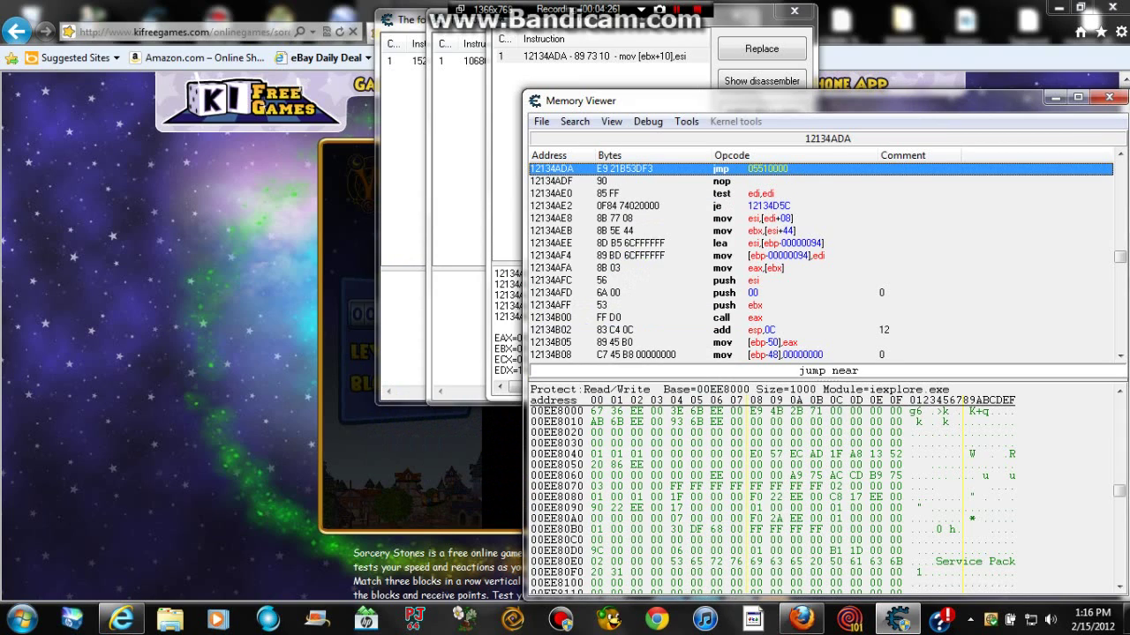
left_click(1110, 97)
Open a Code injection template in Auto Assemble for the second writer 106867B3.
left_click(795, 11)
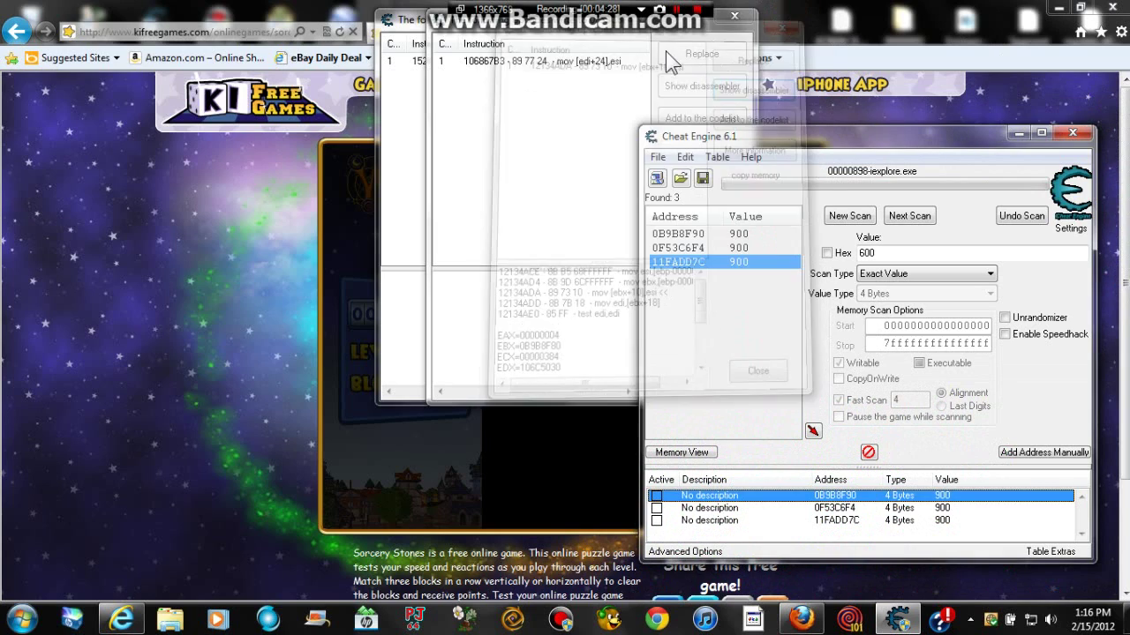
left_click(586, 64)
left_click(702, 86)
left_click(685, 122)
left_click(752, 418)
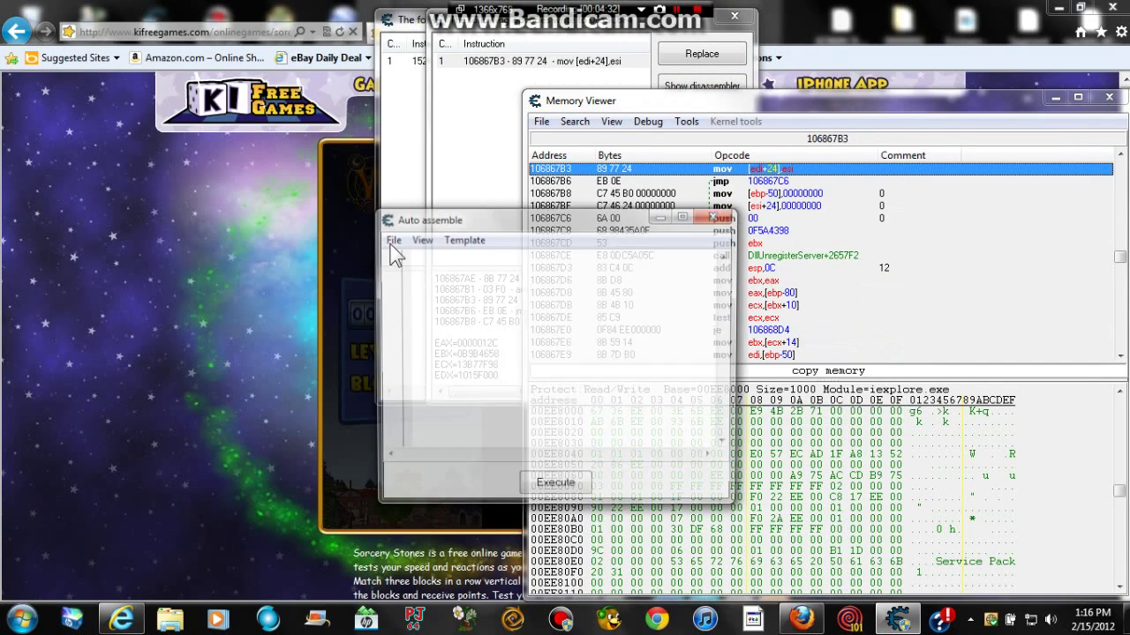
left_click(462, 239)
left_click(492, 257)
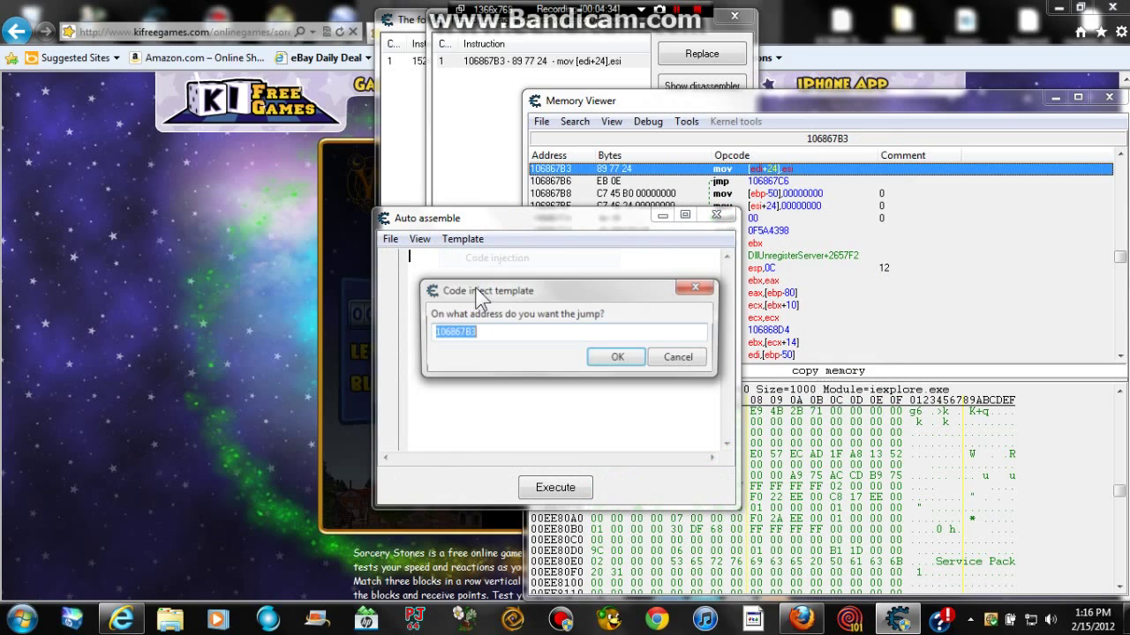
left_click(623, 355)
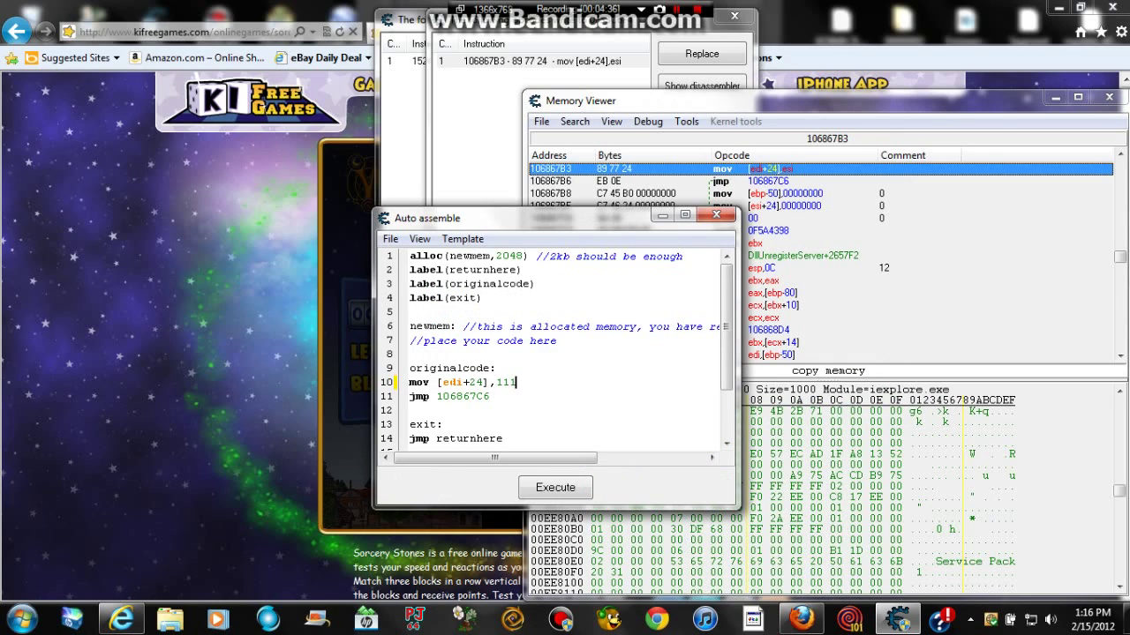
Replace the line-10 mov with add [edi+24],11111 and inject the script.
double_click(419, 382)
type("add")
left_click(555, 487)
left_click(618, 309)
left_click(676, 318)
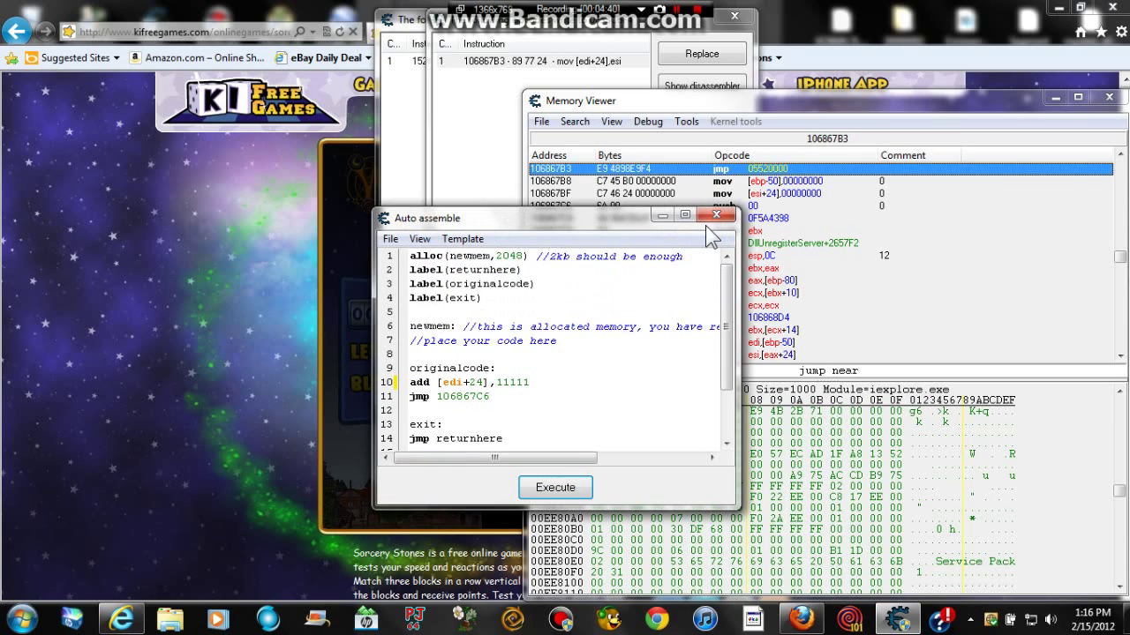
left_click(713, 217)
left_click(1108, 97)
Show the third writer 152CFCCD mov [eax+54],ecx in the disassembler.
left_click(735, 16)
left_click(548, 62)
left_click(651, 86)
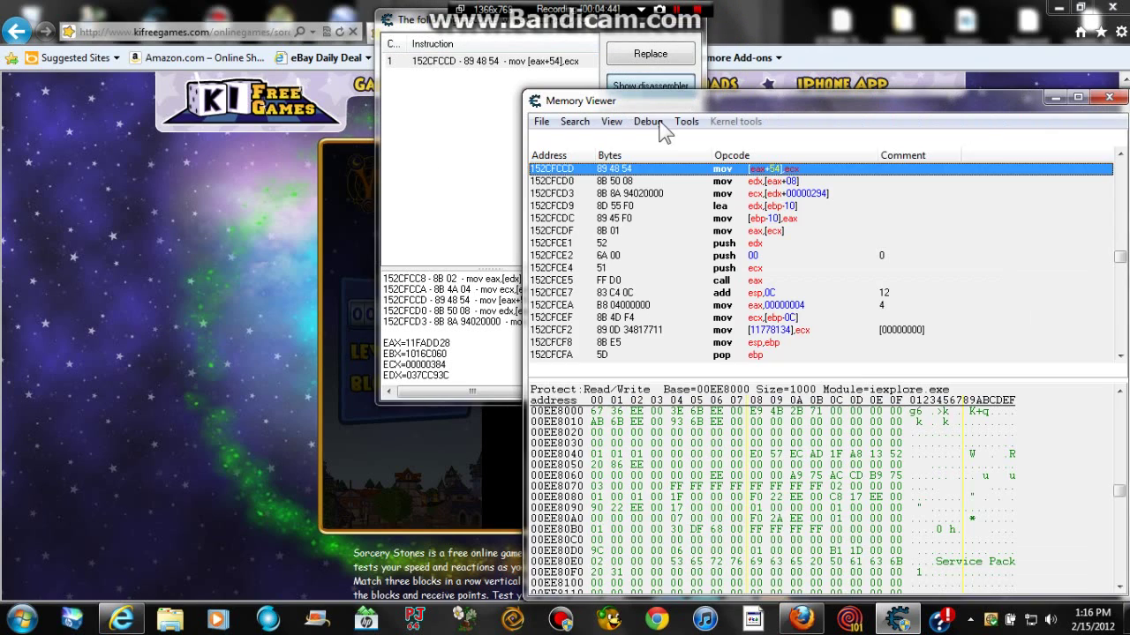
Create an Auto Assemble code-injection template at address 152CFCCD.
left_click(685, 122)
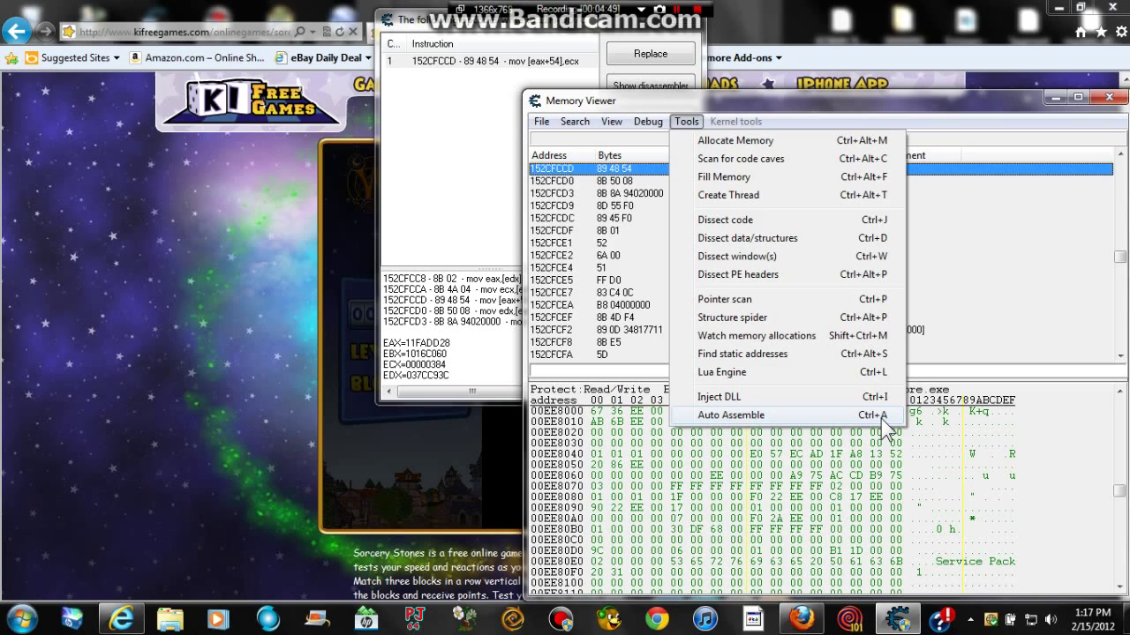
left_click(805, 418)
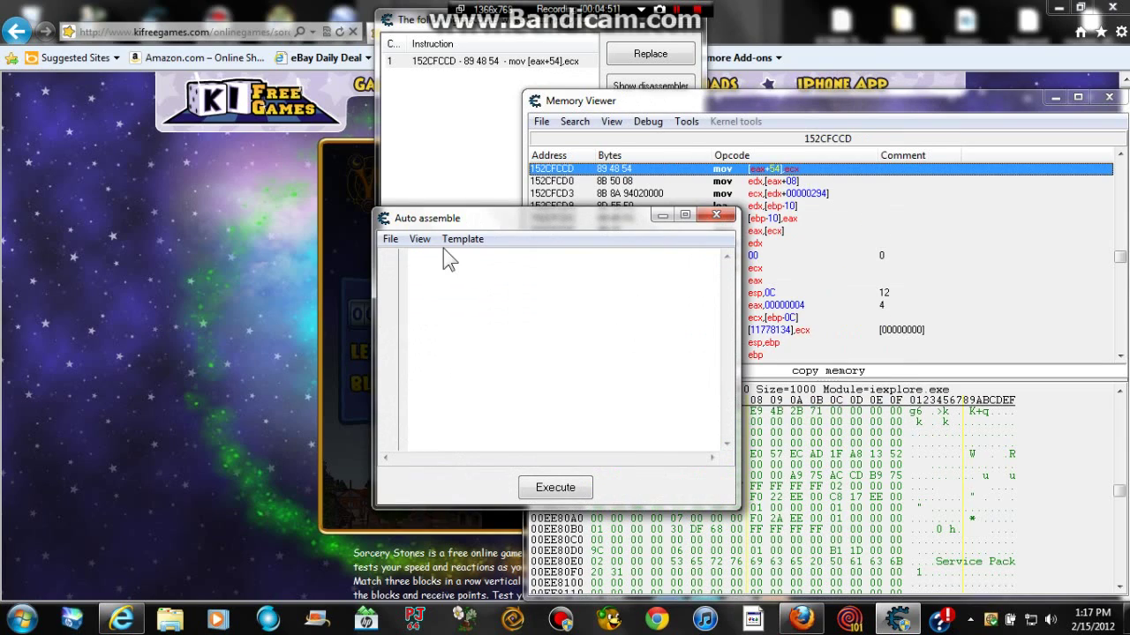
left_click(461, 239)
left_click(488, 258)
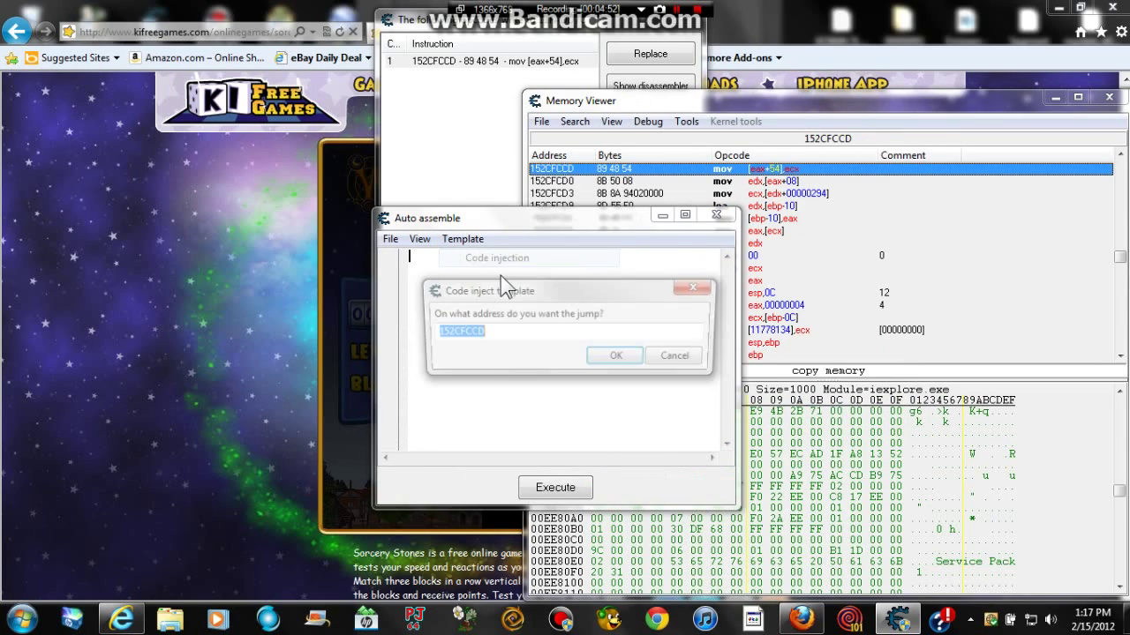
left_click(604, 358)
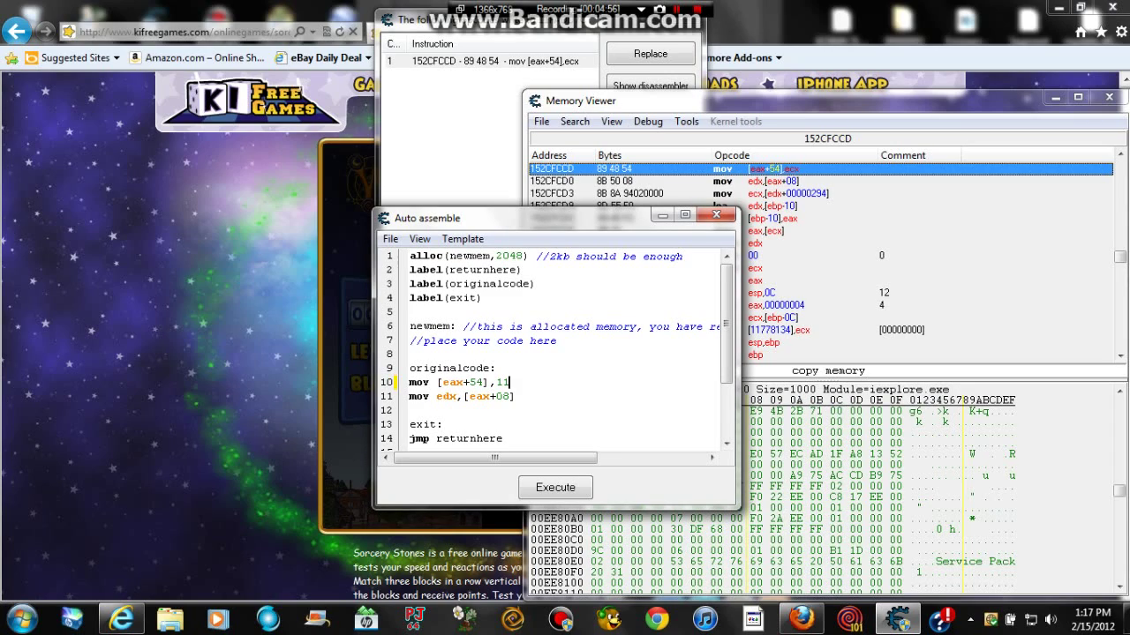
Change mov [eax+54],ecx to add [eax+54],11111 and execute the injection.
double_click(412, 383)
type("add")
left_click(550, 485)
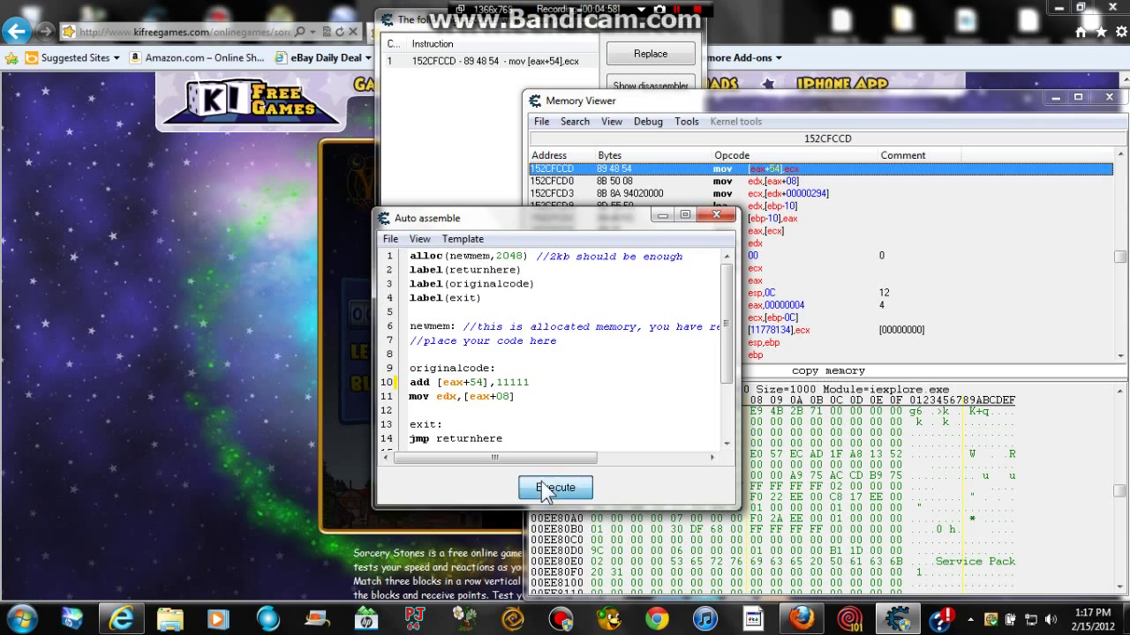
left_click(611, 311)
left_click(676, 313)
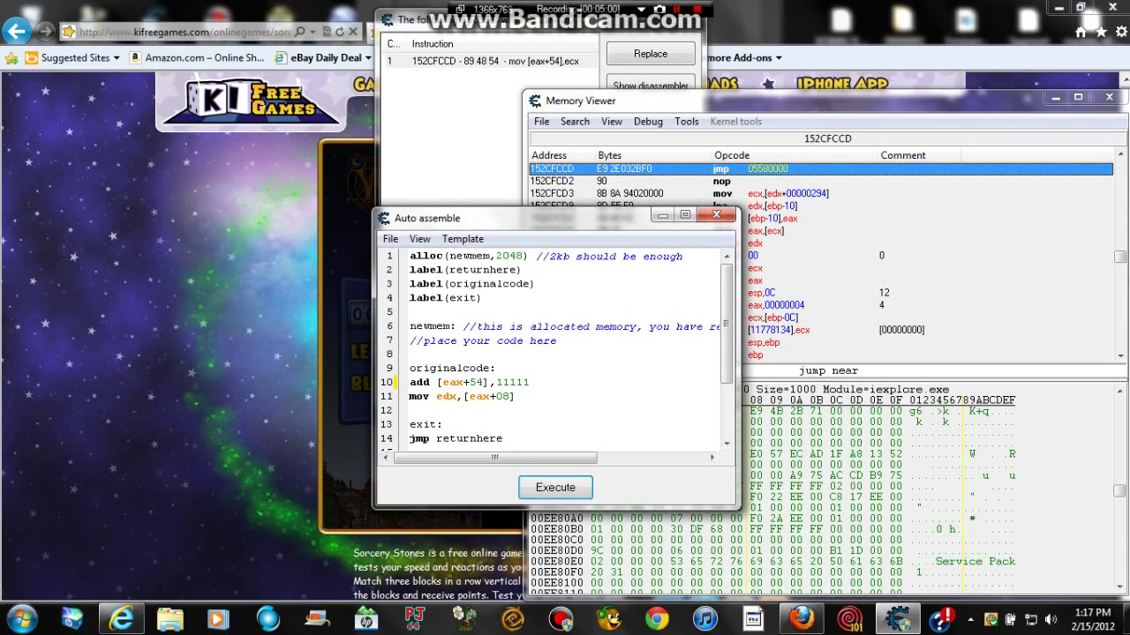
Close the Auto Assemble editor, memory viewer and opcode list windows.
left_click(716, 215)
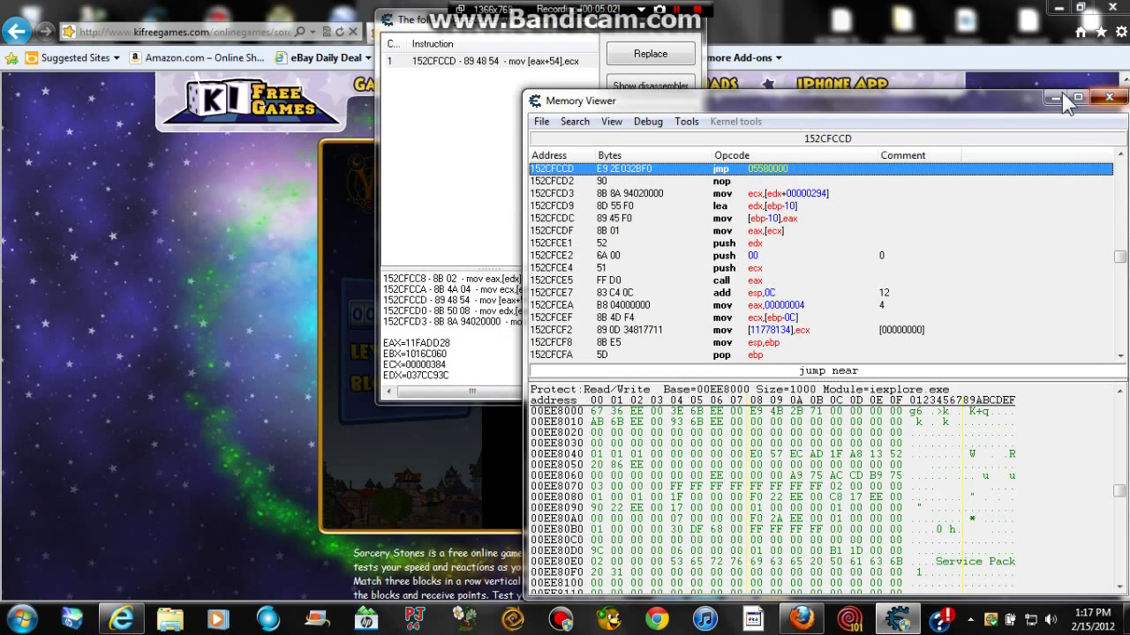
left_click(1109, 97)
left_click(693, 19)
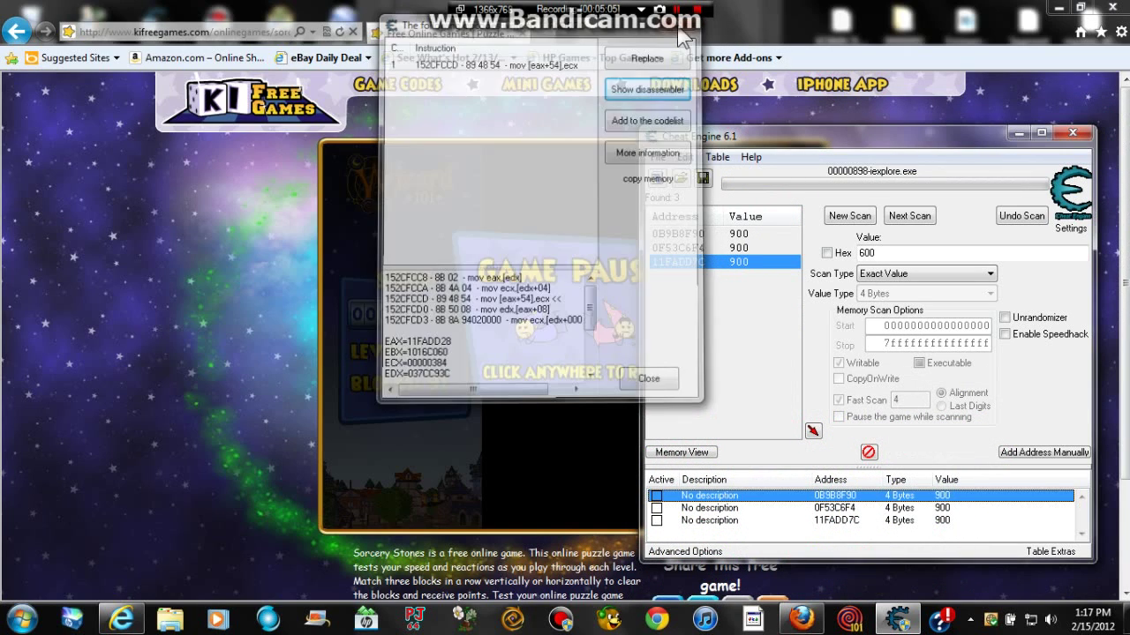
Resume Sorcery Stones and make the first green and blue matches.
left_click(240, 313)
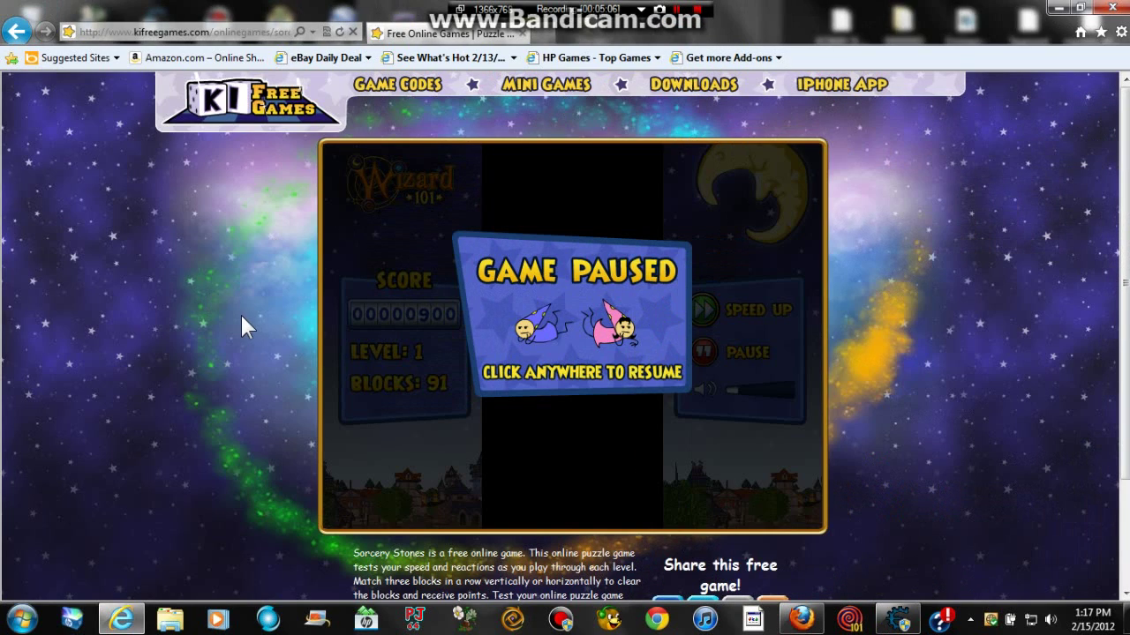
left_click(587, 348)
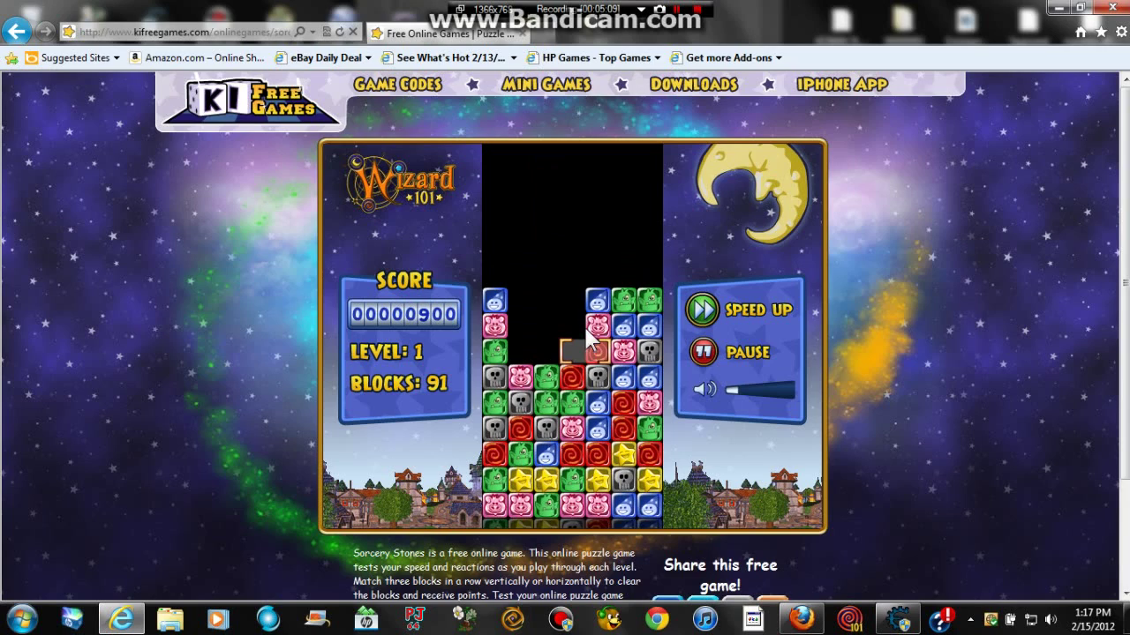
left_click(506, 348)
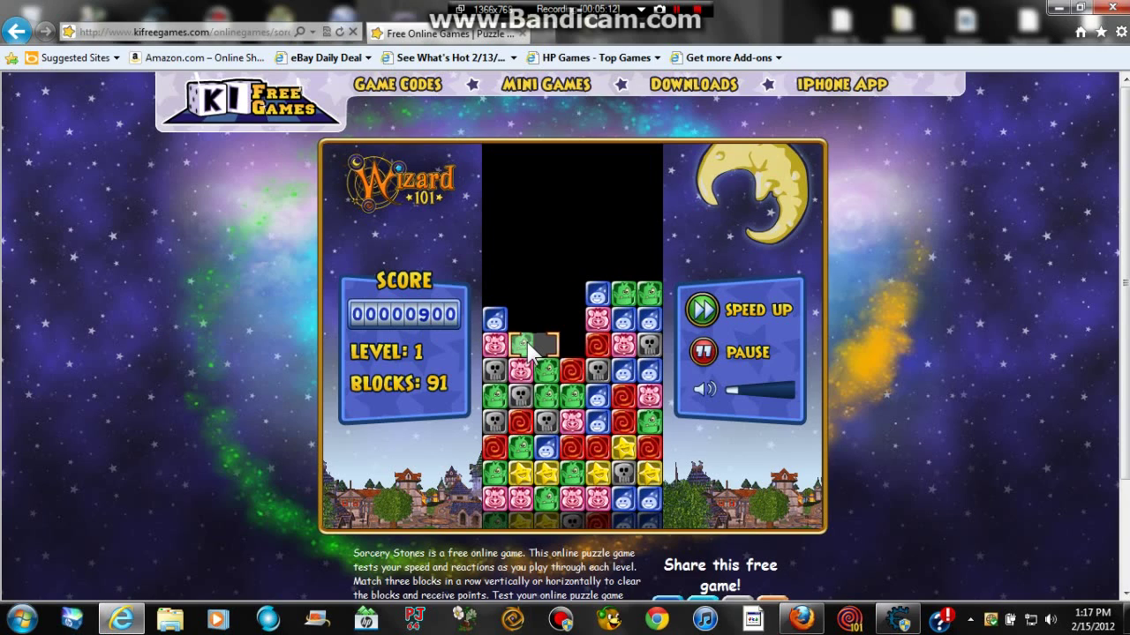
left_click(521, 344)
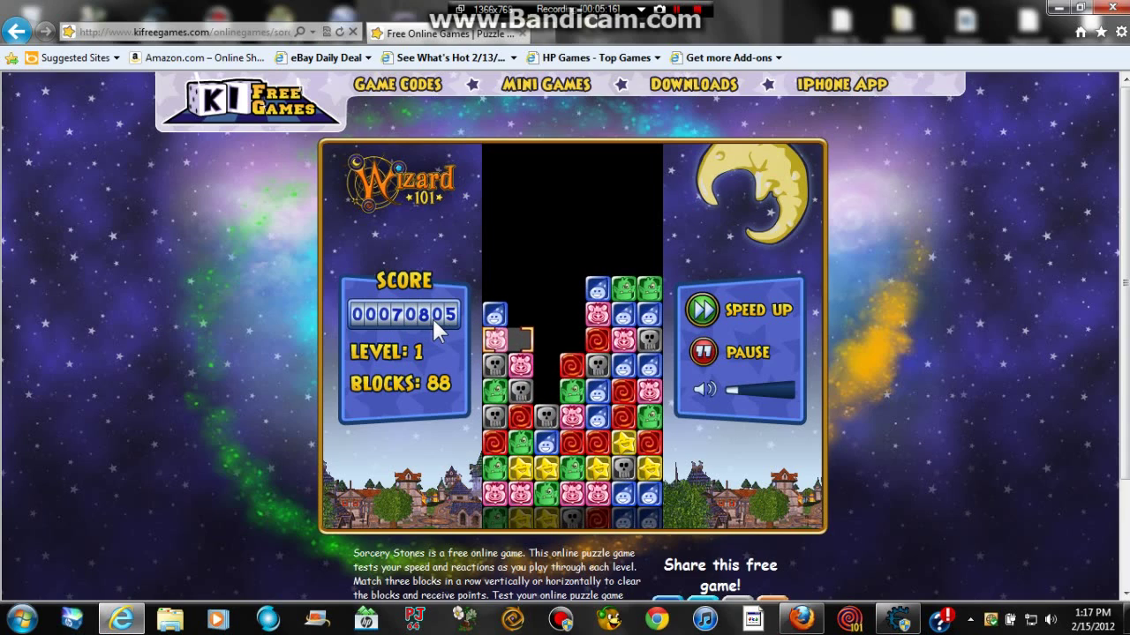
left_click(586, 312)
Slide the top-row greens left and clear greens by swapping with the skull.
left_click(604, 305)
left_click(579, 306)
left_click(623, 297)
left_click(598, 297)
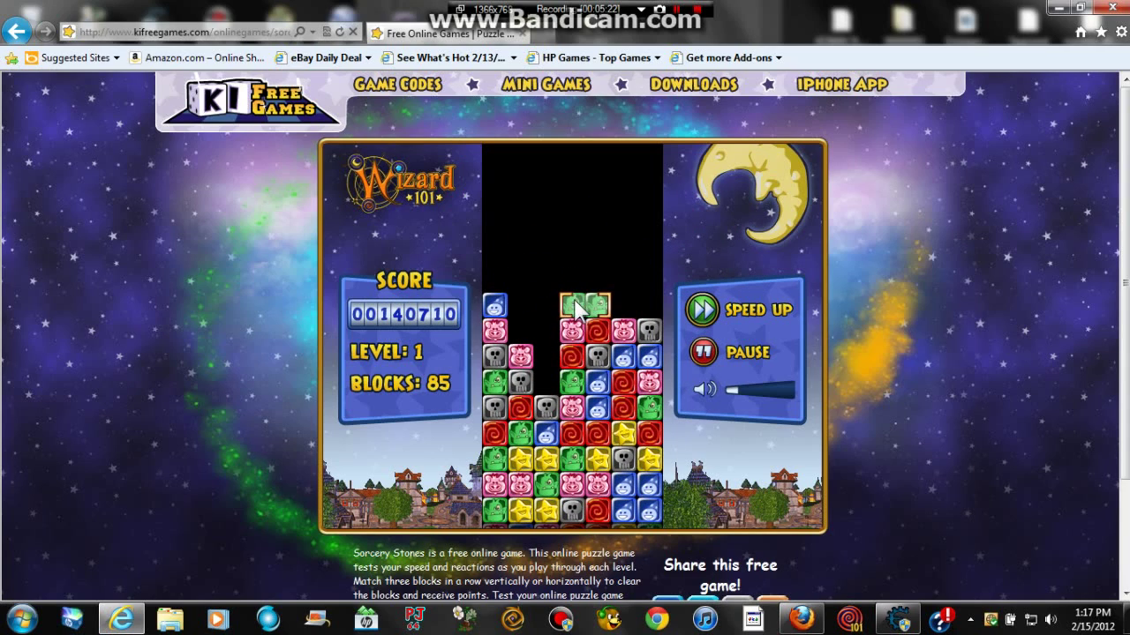
left_click(546, 297)
left_click(571, 296)
left_click(558, 298)
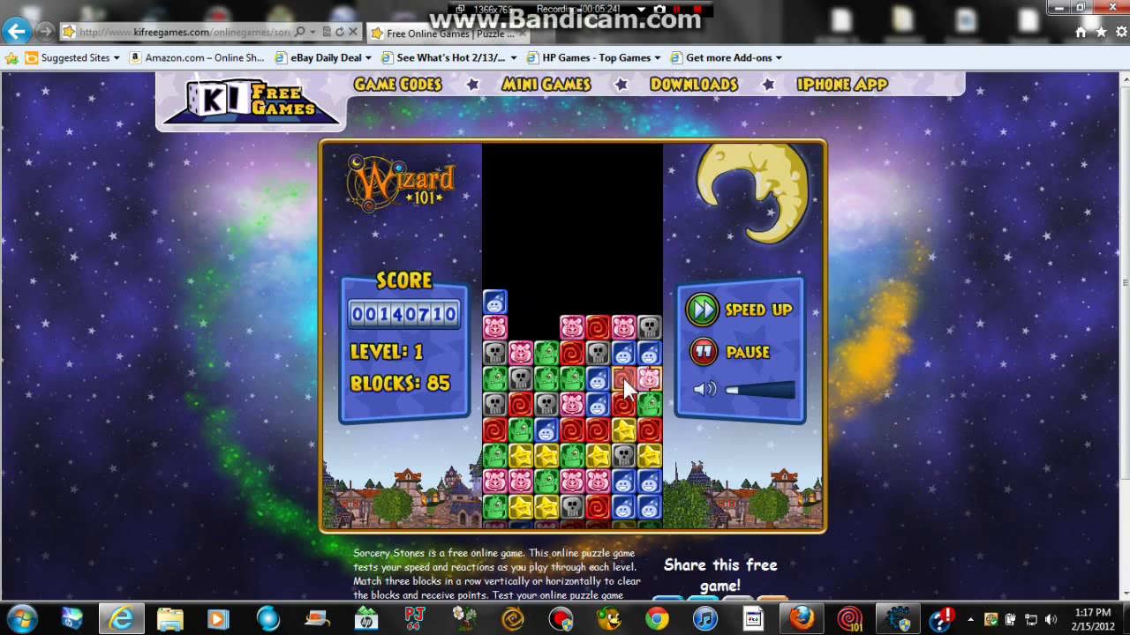
left_click(501, 381)
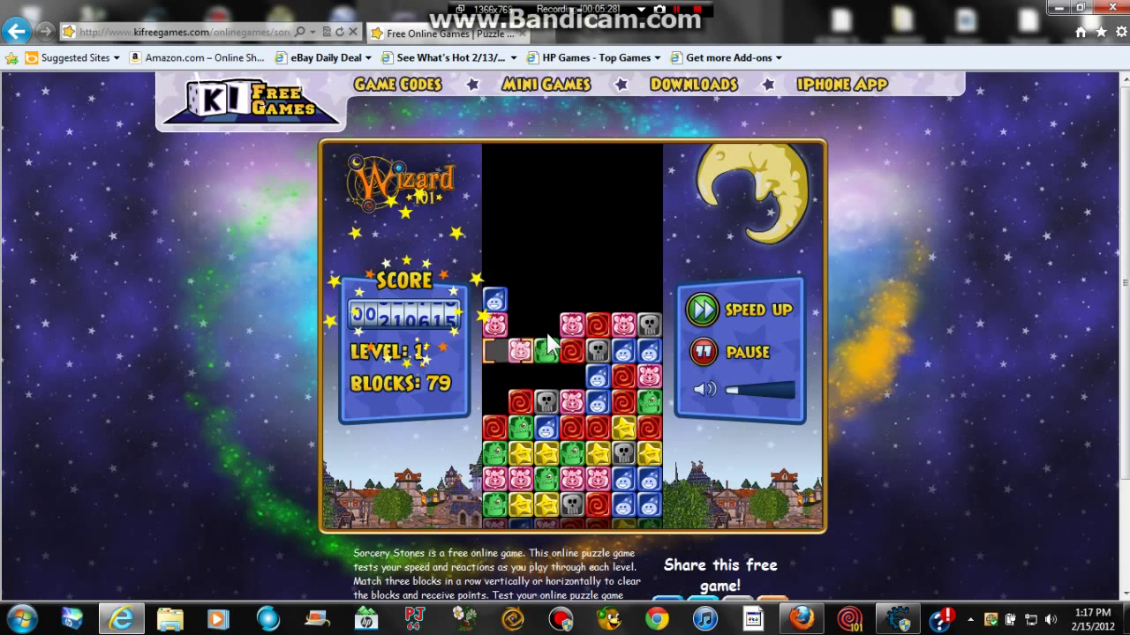
Form a pink trio and line up the red swirls for a match.
left_click(550, 347)
left_click(523, 348)
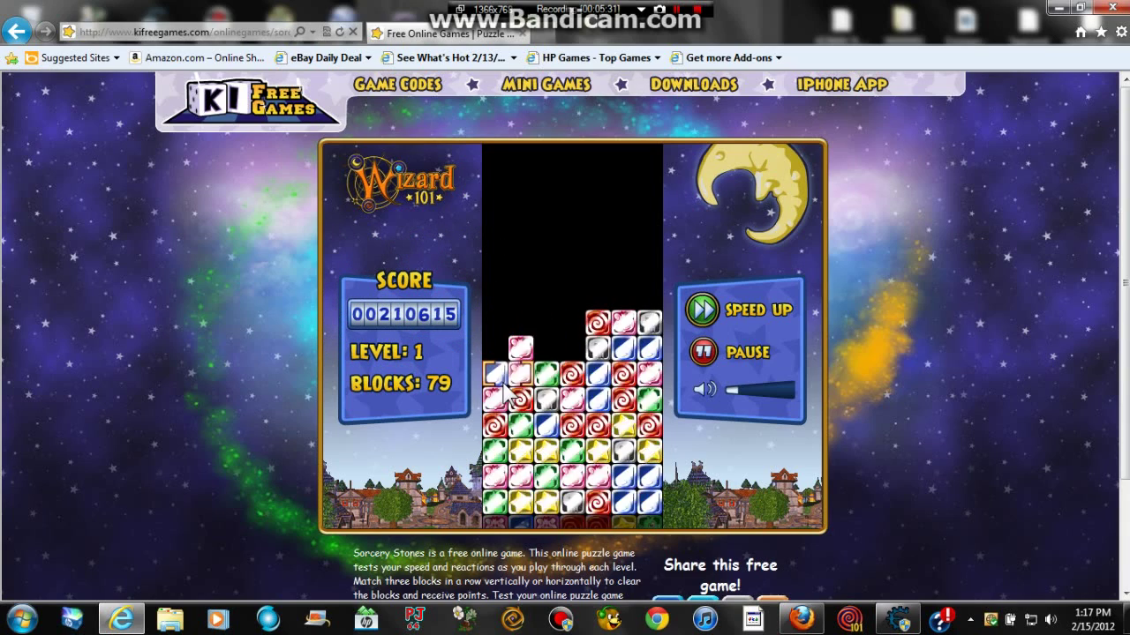
left_click(582, 321)
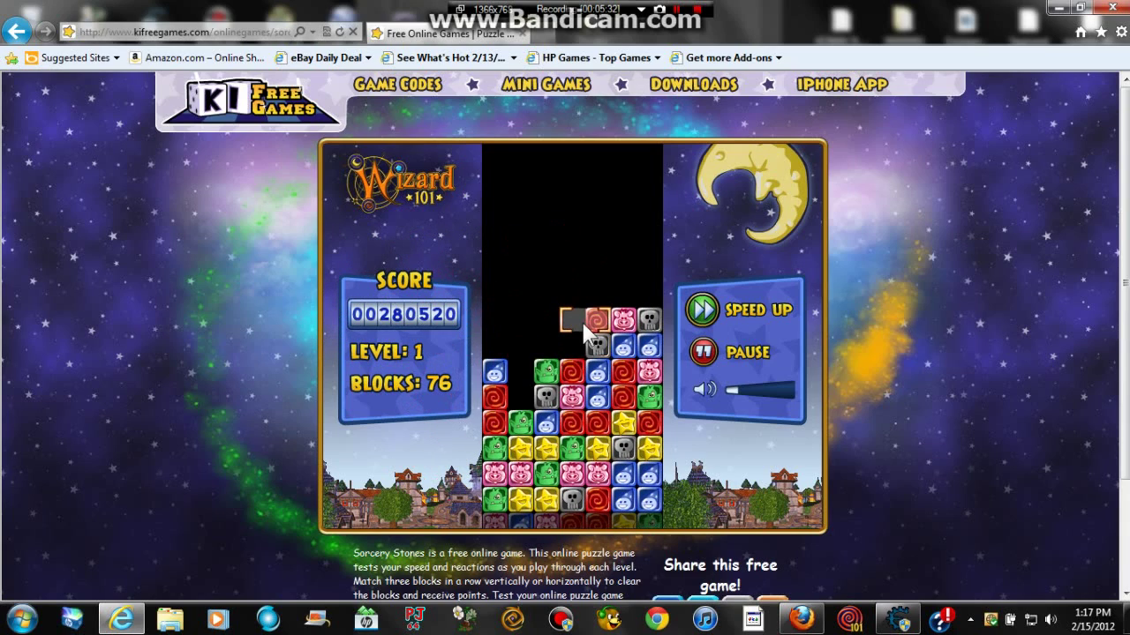
left_click(552, 337)
left_click(532, 343)
left_click(550, 359)
left_click(544, 357)
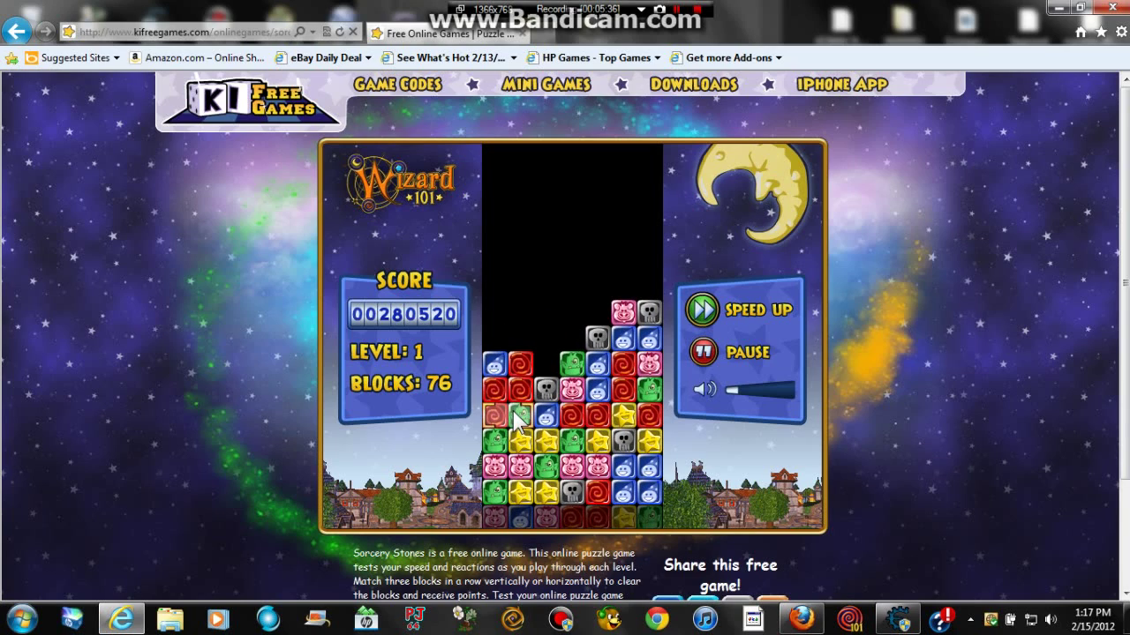
Swap blocks to clear yellows, reds, pinks, blues and another pink trio.
left_click(584, 442)
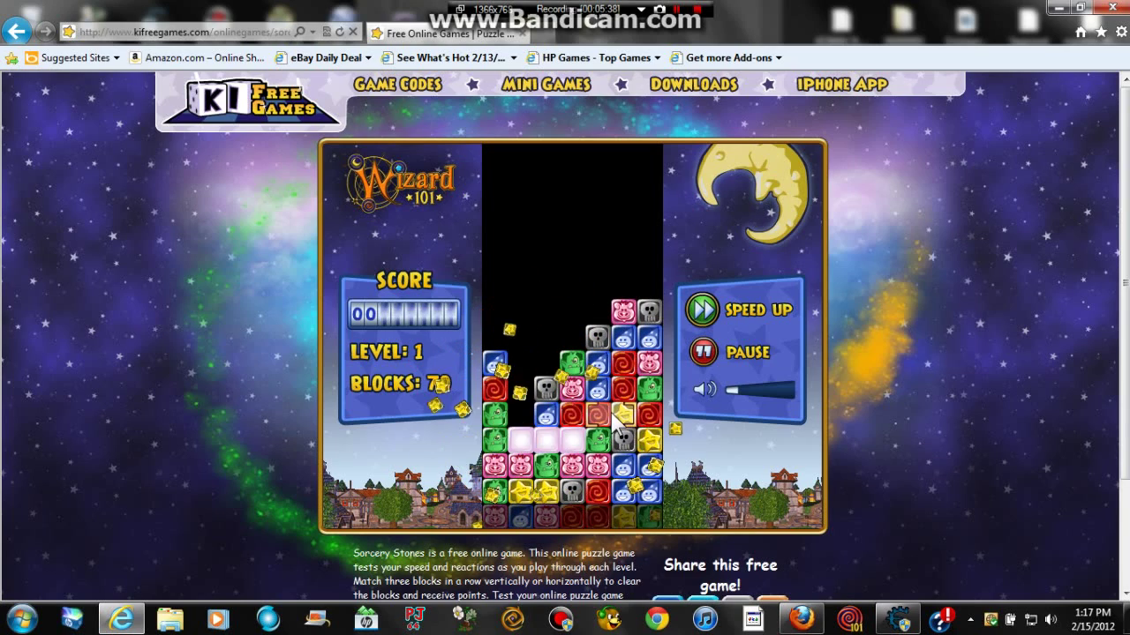
left_click(605, 419)
left_click(559, 474)
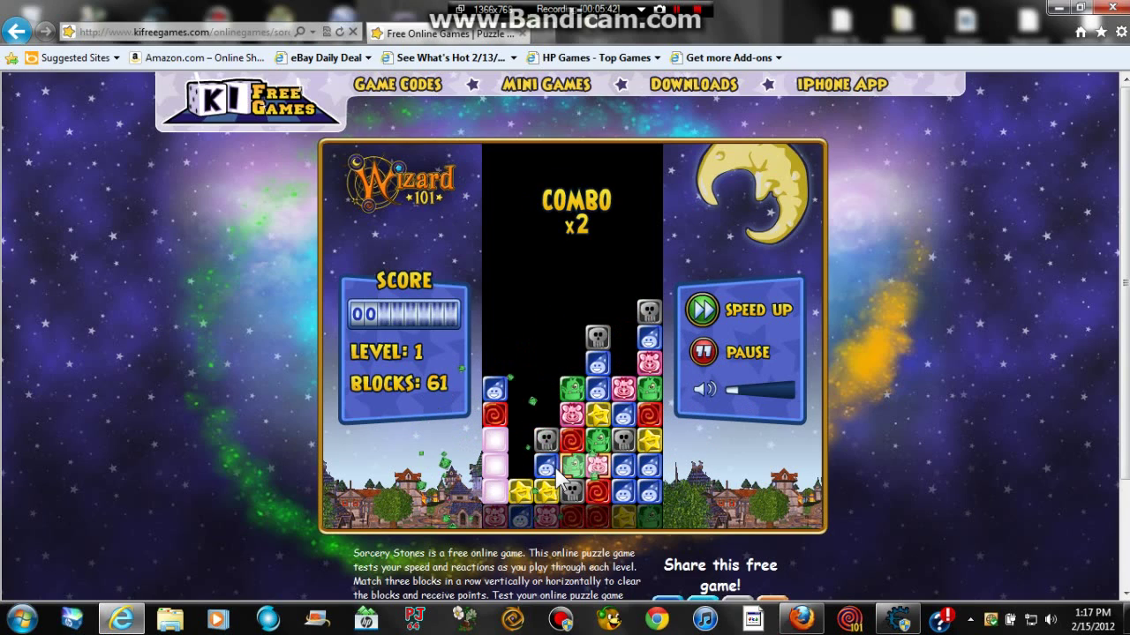
left_click(596, 477)
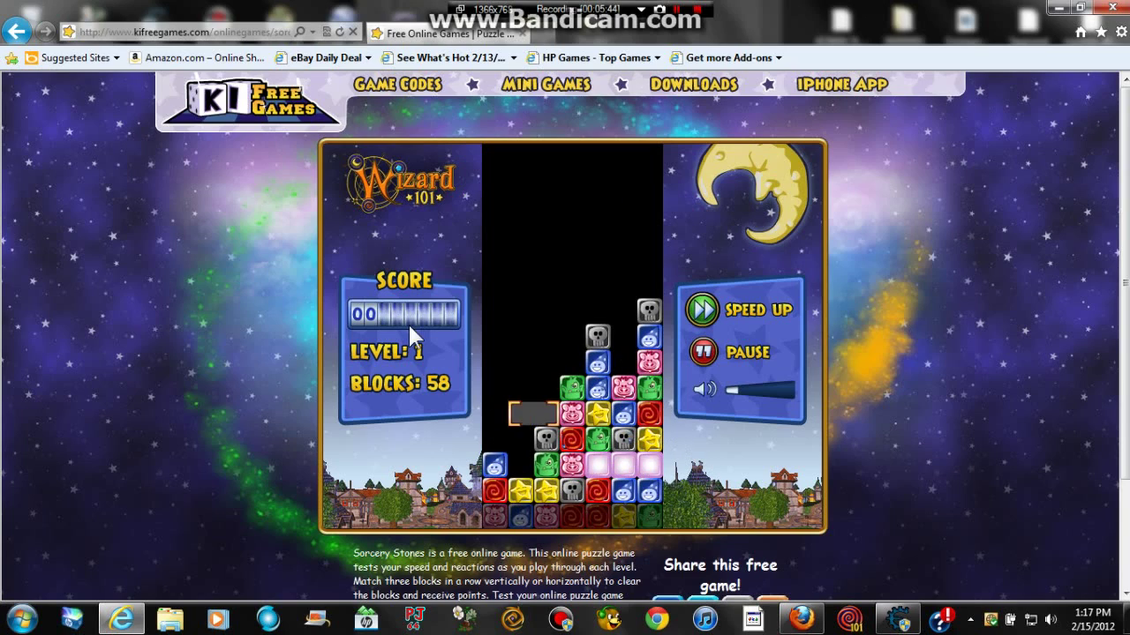
left_click(609, 437)
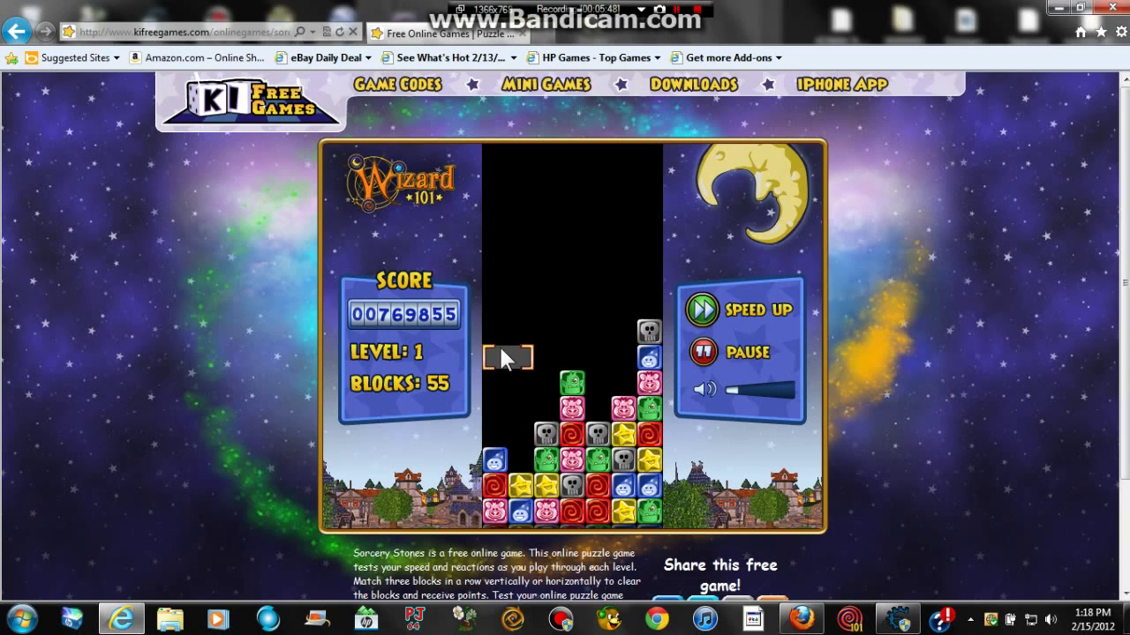
left_click(610, 408)
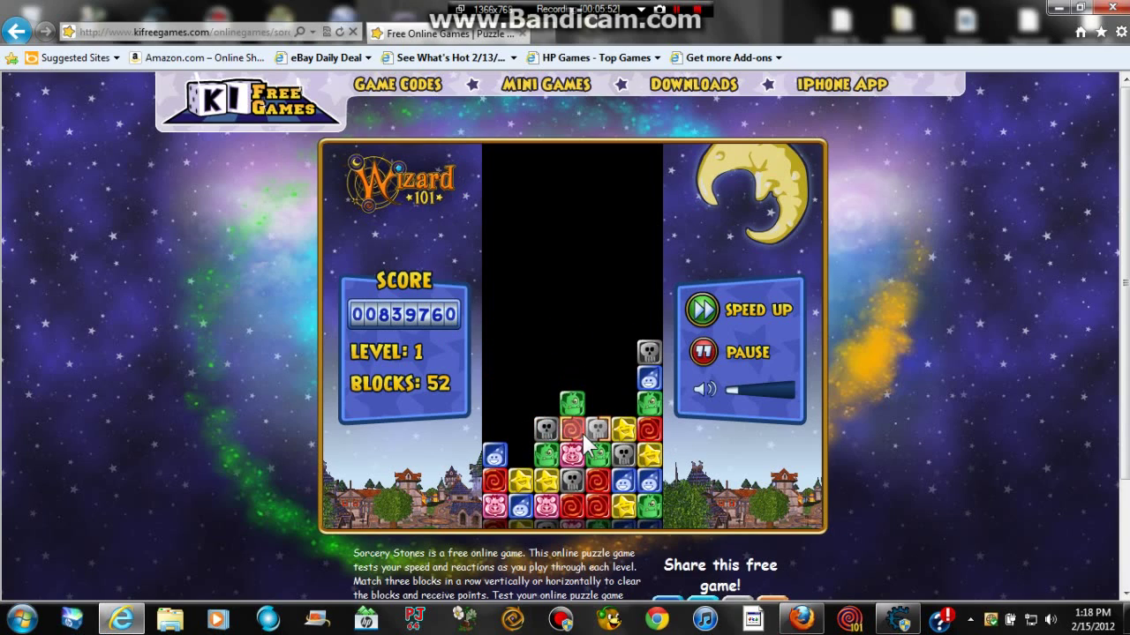
Rearrange the bottom row to clear yellows and stack pinks, pushing the score to 979570.
left_click(599, 496)
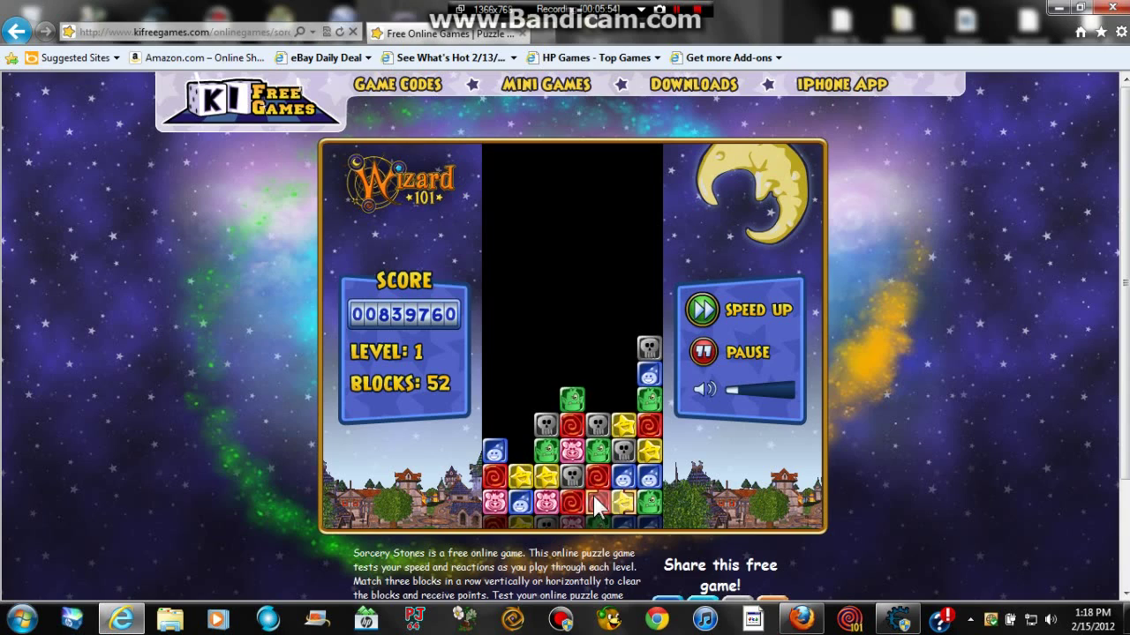
left_click(574, 496)
left_click(559, 501)
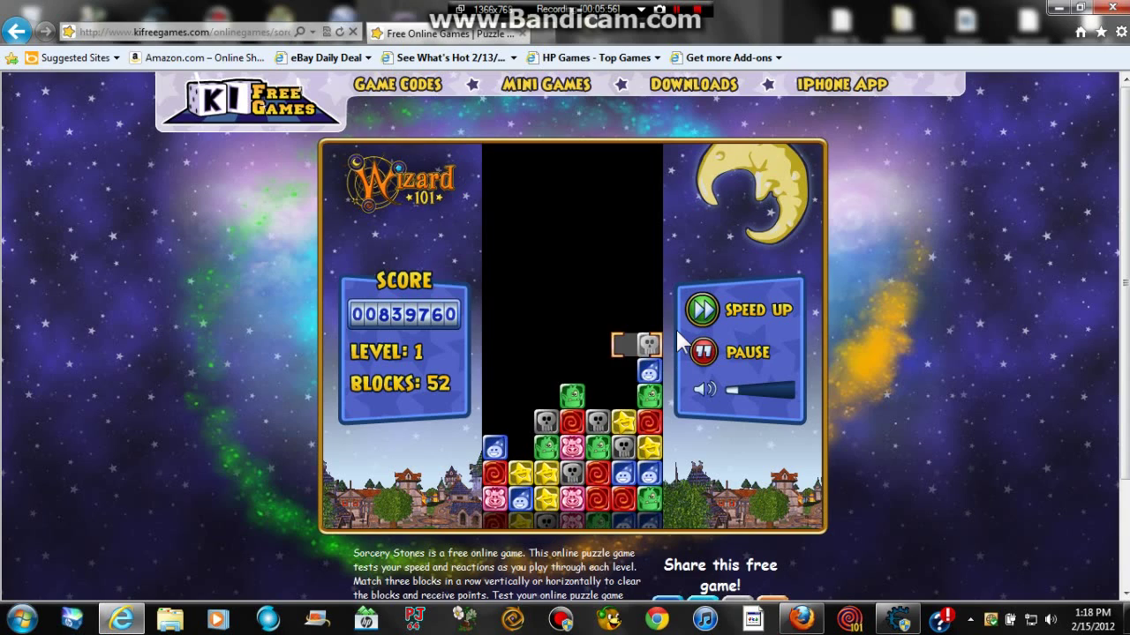
left_click(703, 309)
left_click(534, 479)
left_click(561, 423)
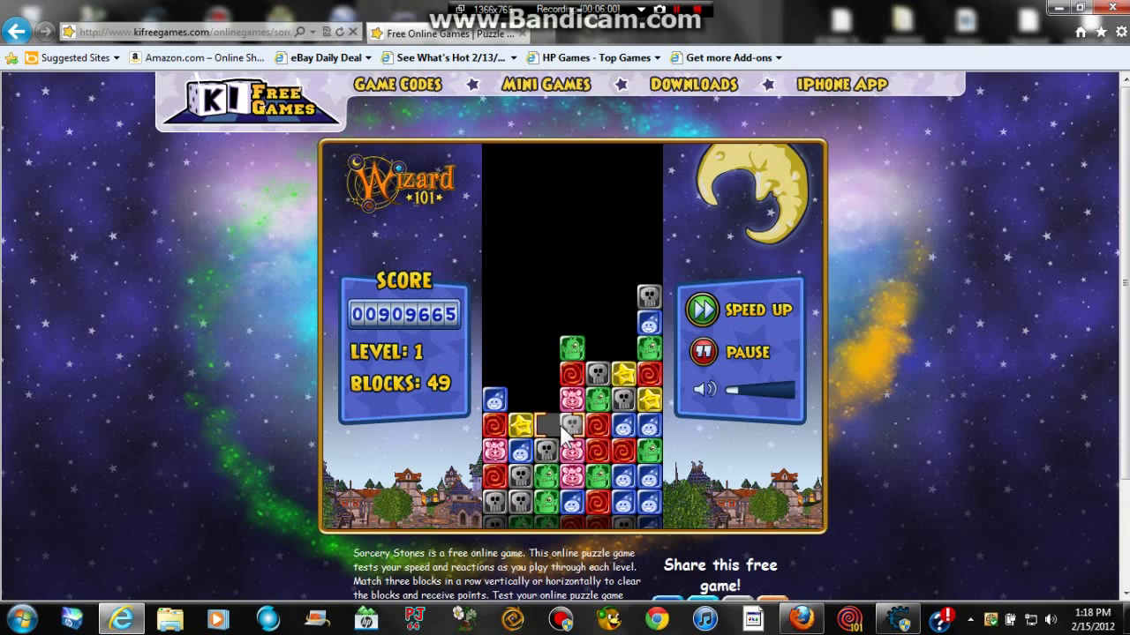
left_click(533, 500)
left_click(533, 477)
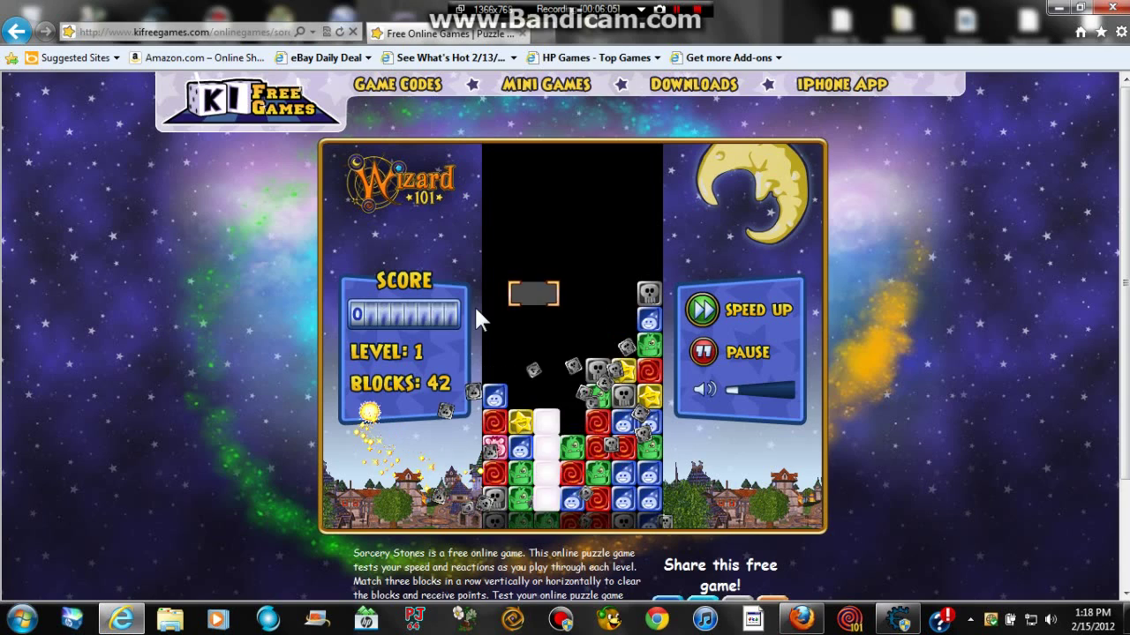